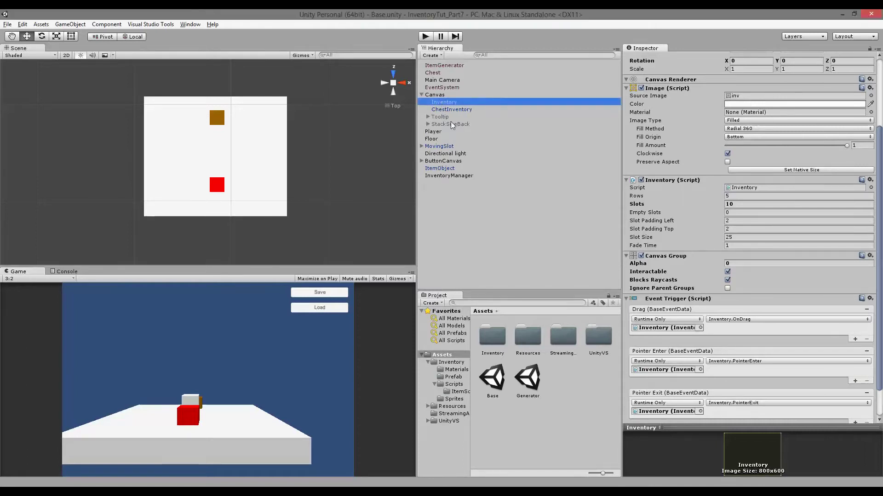
Step: Duplicate the Inventory object under Canvas and rename the copy CharPanel
left_click_drag(448, 110, 445, 102)
right_click(445, 102)
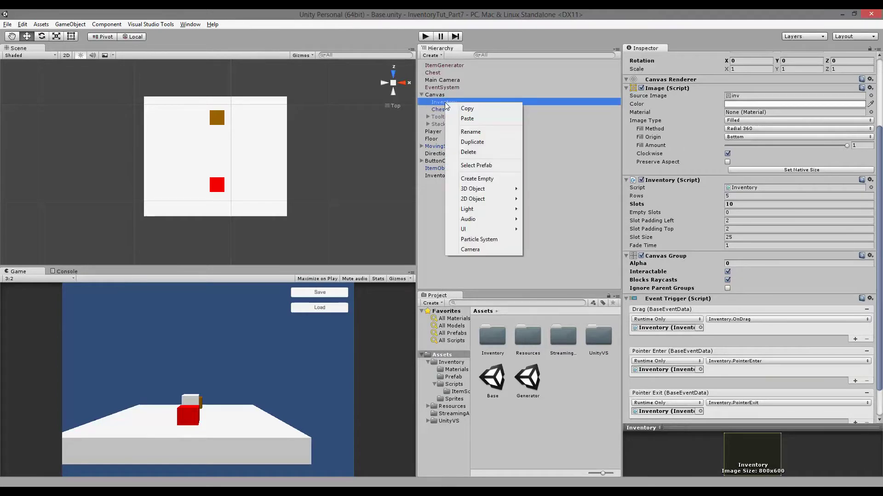
left_click(489, 141)
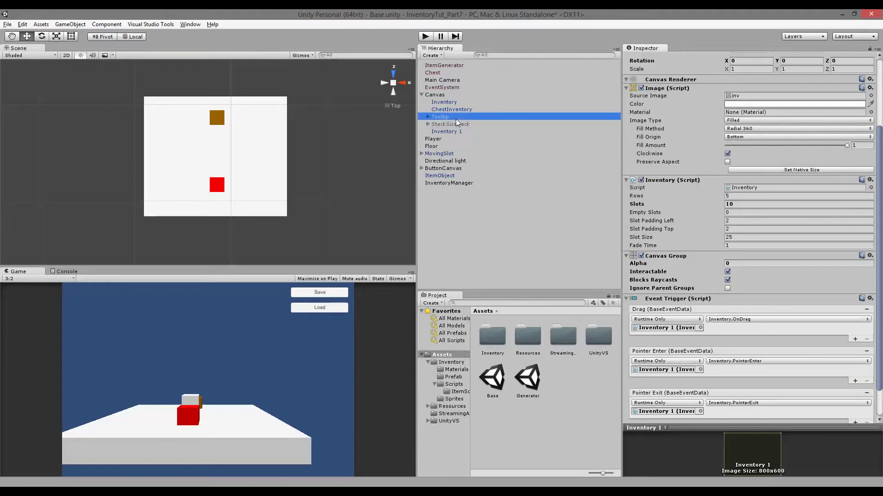
left_click(453, 132)
left_click(453, 133)
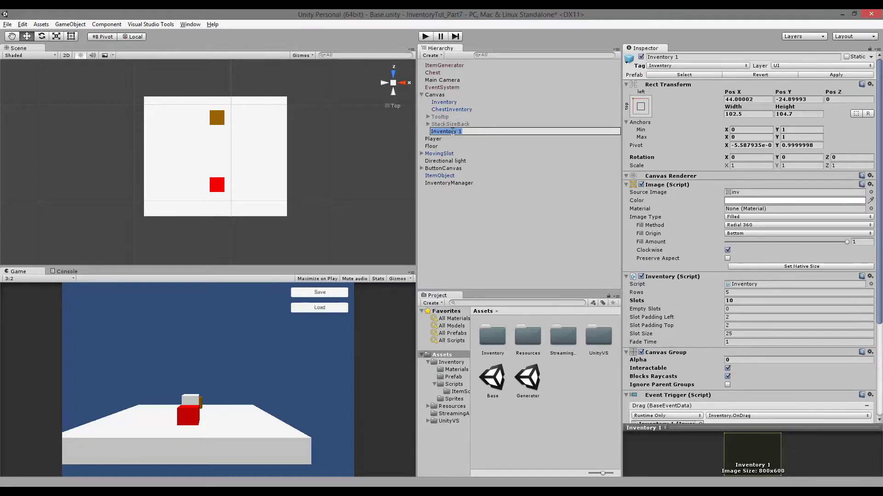
type("CharPanel")
key("Return")
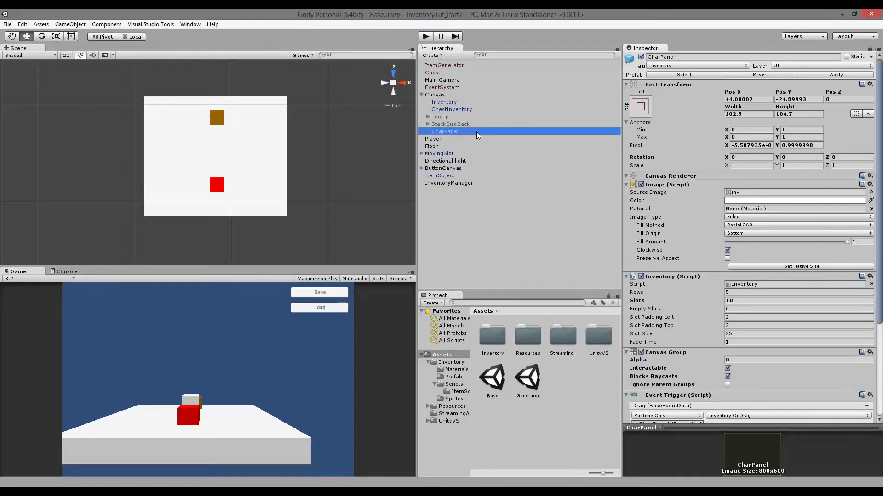
scroll(678, 216, "down", 3)
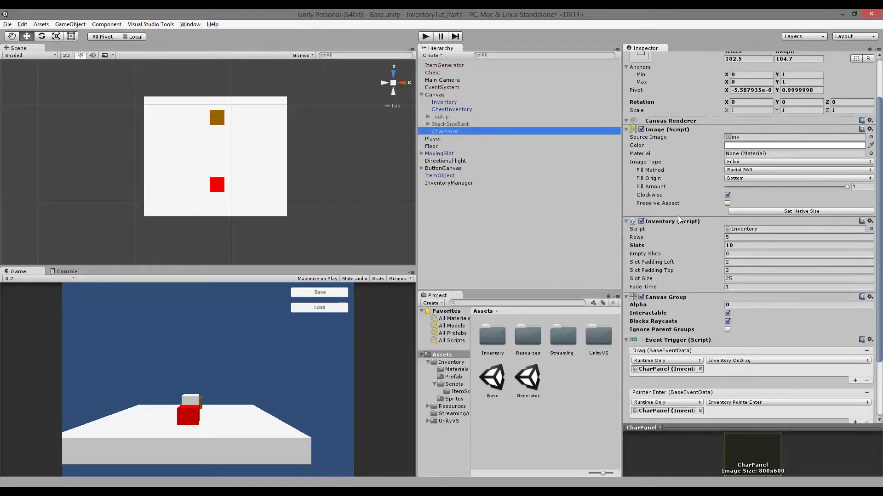
left_click_drag(451, 124, 455, 131)
left_click(456, 131)
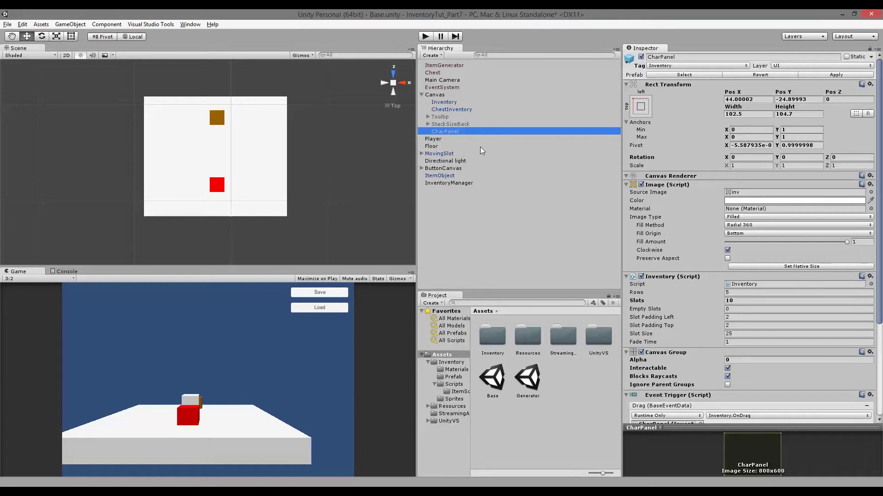
Step: Create an empty game object in the scene and name it CharPanelHolder
left_click(433, 55)
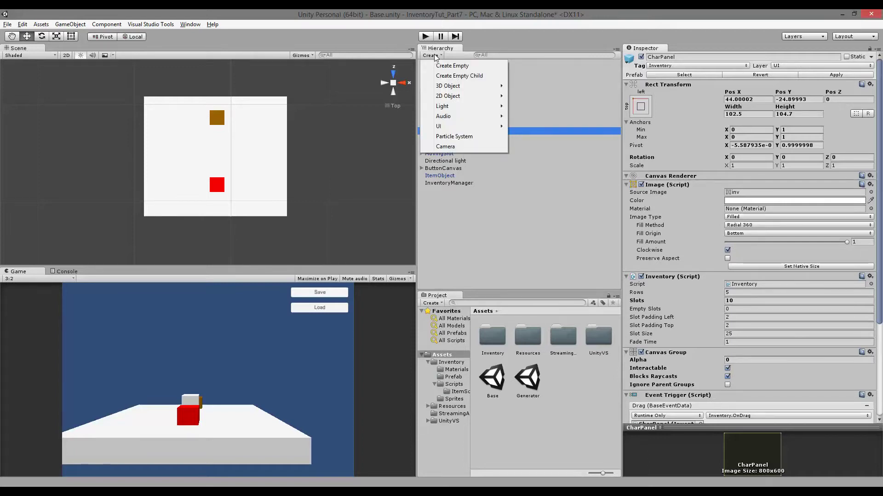
left_click(452, 66)
left_click(440, 191)
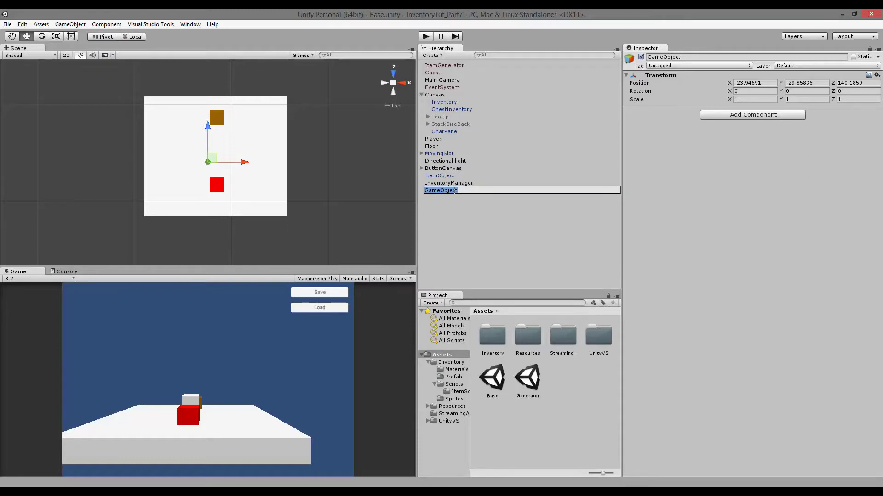
type("CharPanelHolder")
key("Return")
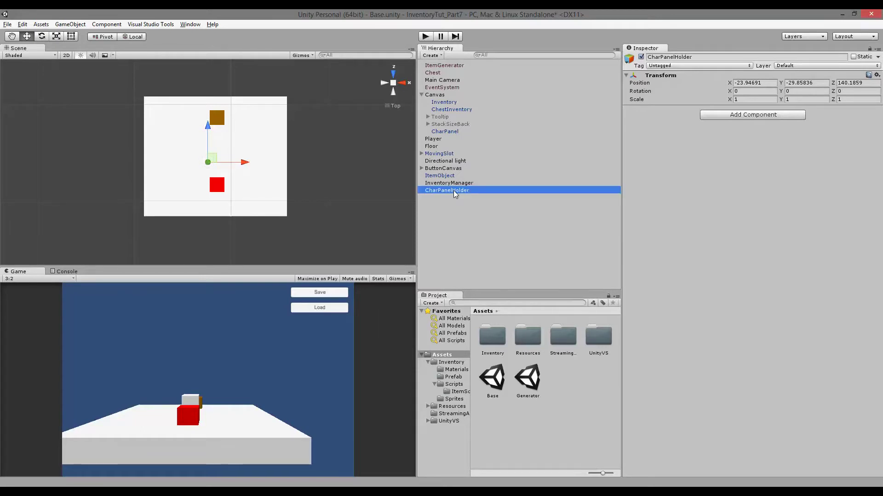
Step: Make CharPanelHolder the first child of Canvas and nest CharPanel inside it
left_click_drag(453, 189, 442, 99)
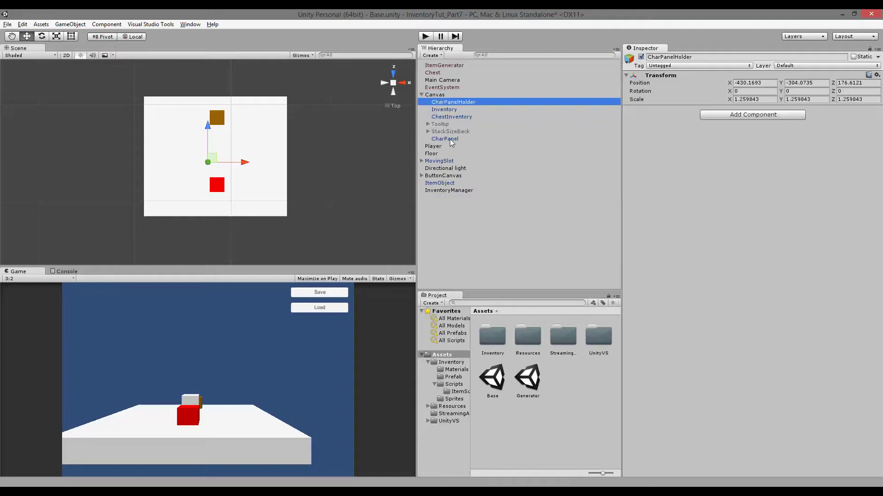
left_click_drag(450, 139, 458, 102)
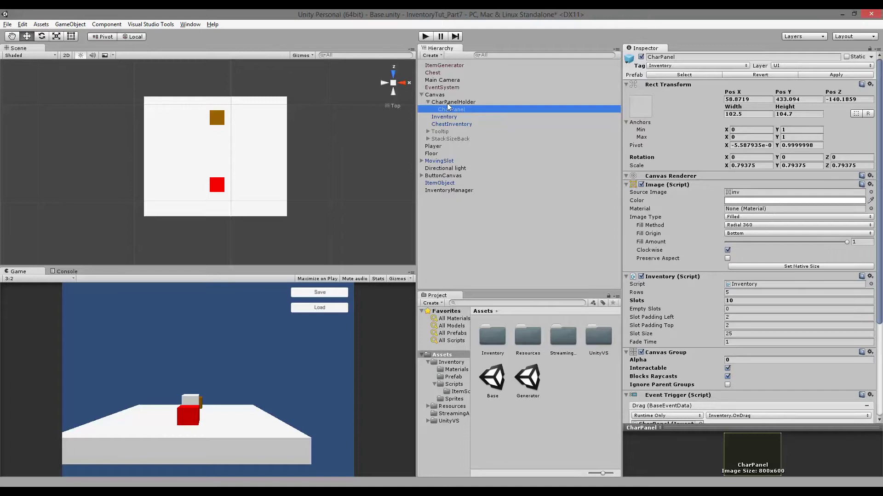
left_click(446, 103)
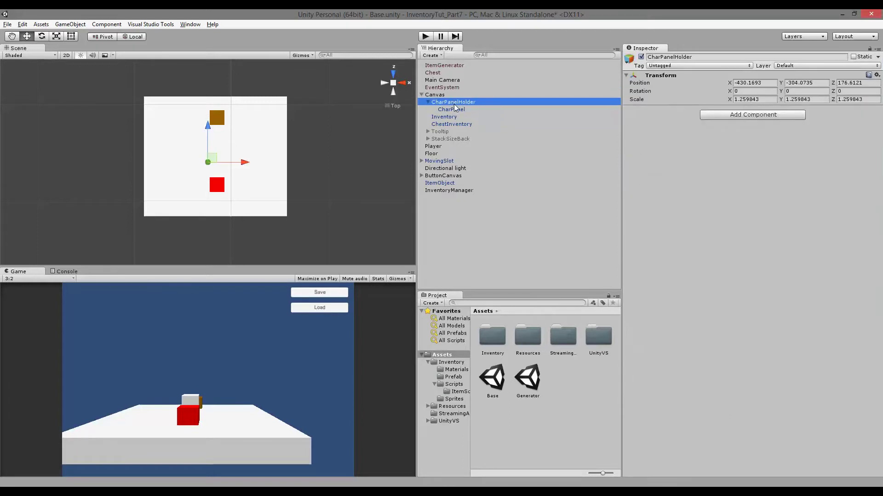
left_click(453, 110)
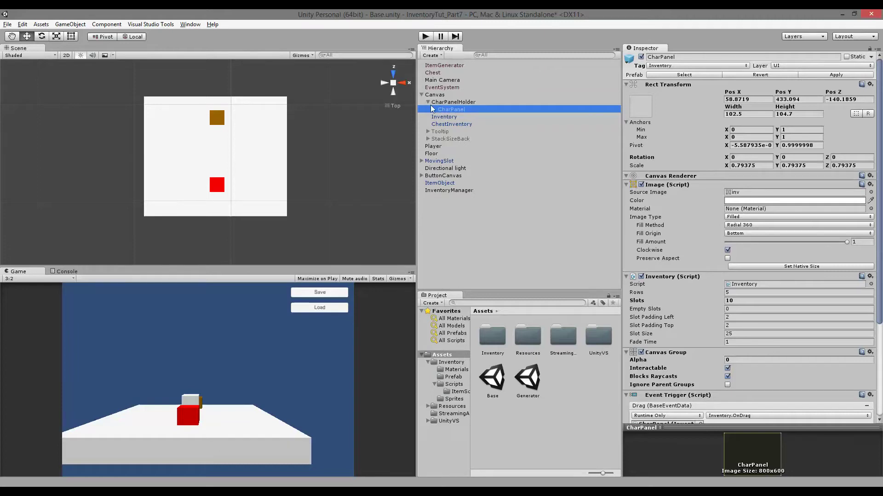
left_click(446, 103)
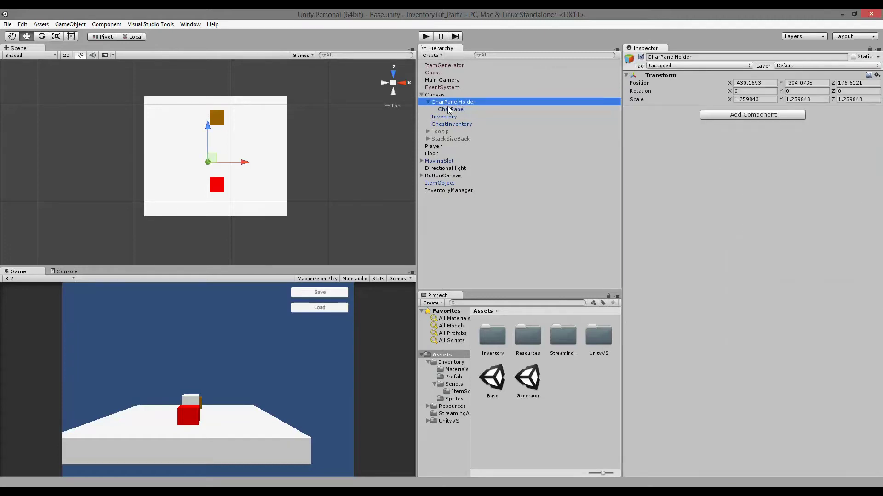
left_click(454, 110)
left_click(456, 103)
left_click(458, 109)
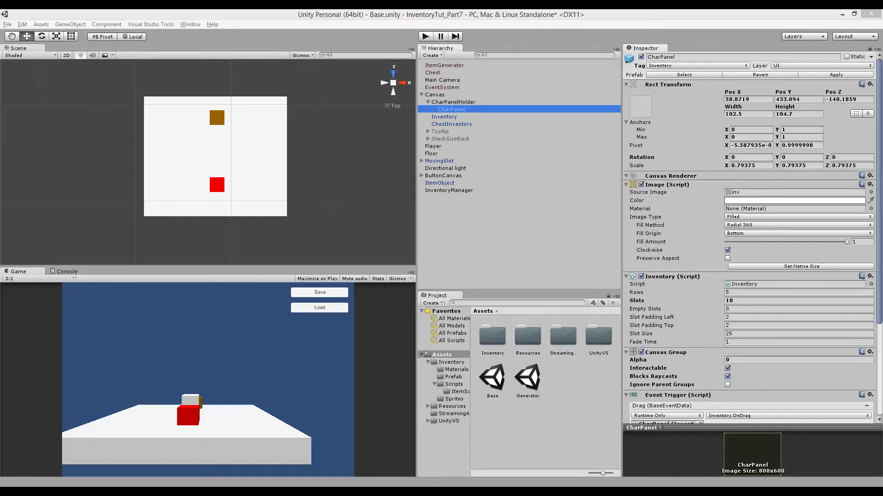
Step: Add a Canvas Group component to the CharPanelHolder object
left_click(445, 103)
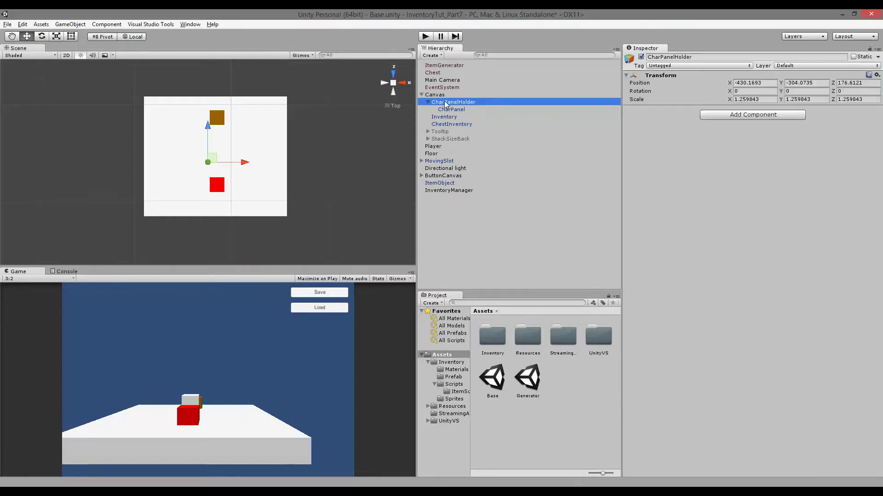
left_click(782, 114)
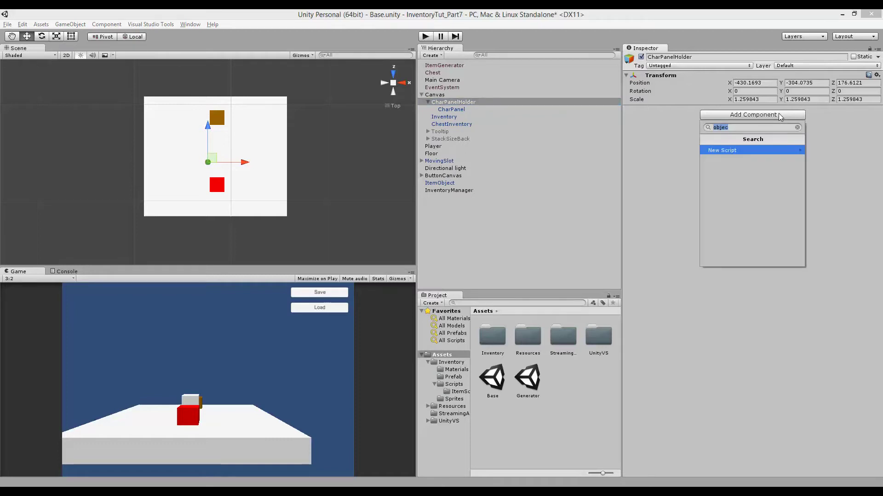
type("cava")
key("BackSpace")
key("BackSpace")
type("nvas")
left_click(733, 159)
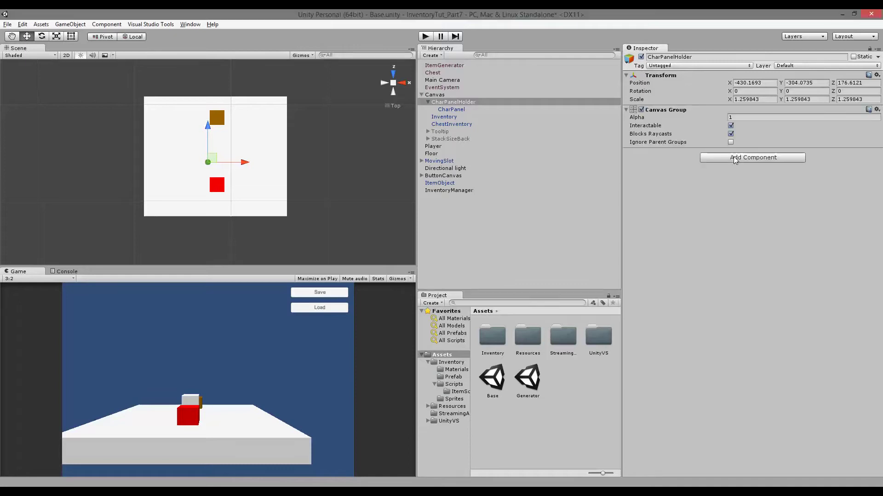
Step: Remove the Canvas Group component from CharPanel
left_click(450, 111)
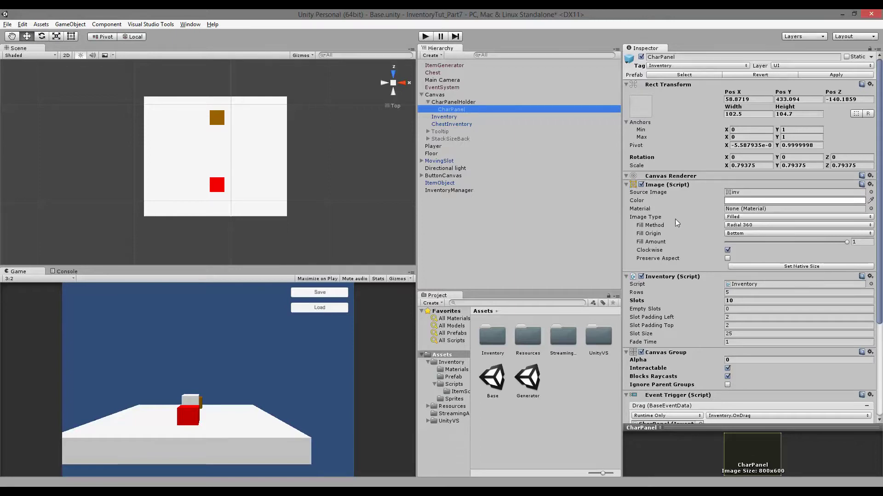
scroll(674, 254, "down", 8)
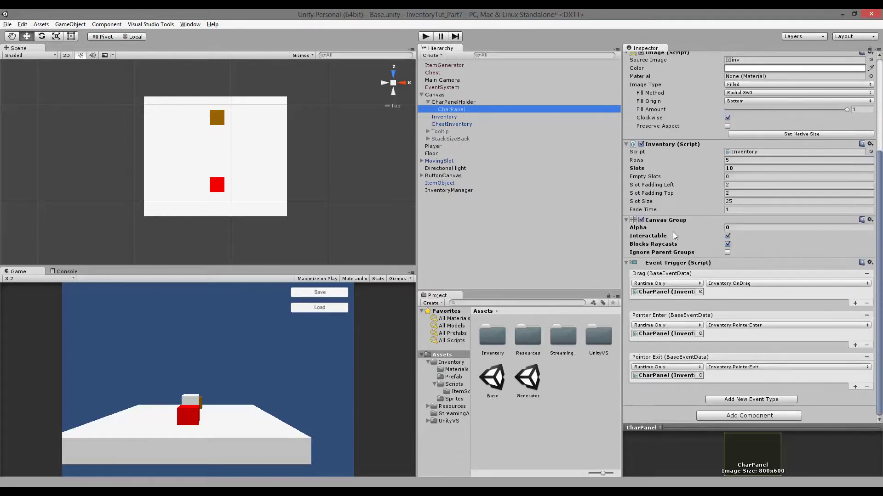
left_click(449, 102)
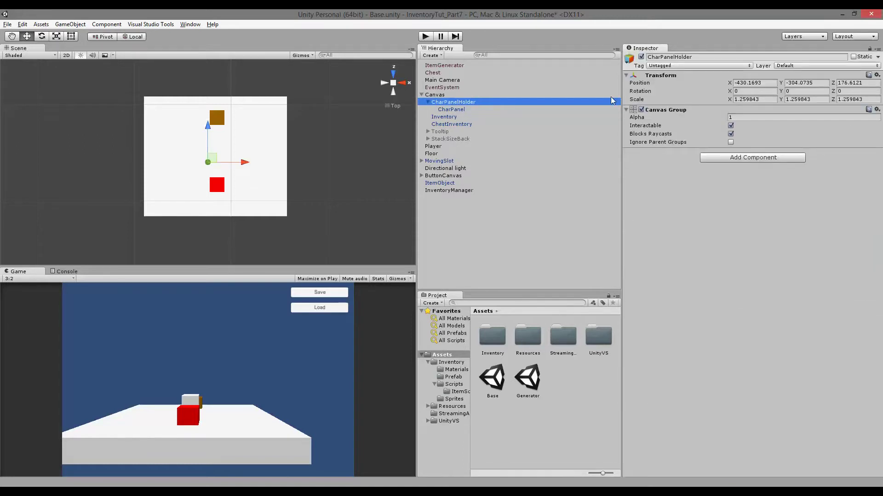
left_click(452, 109)
scroll(699, 263, "down", 5)
right_click(667, 220)
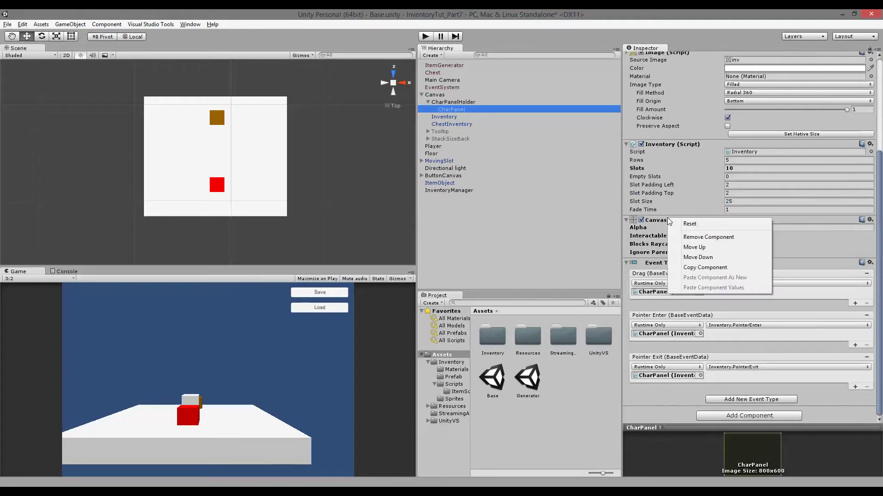
left_click(690, 237)
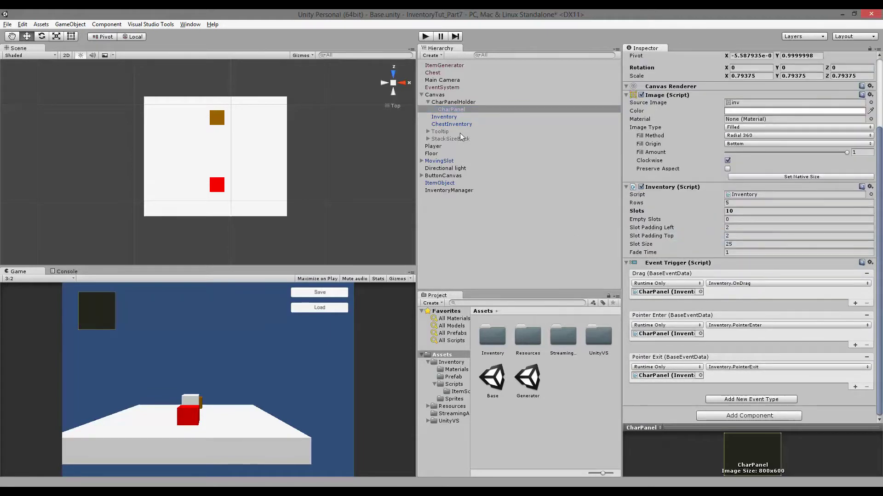
Step: Move CharPanel in the scene to about X 395, Y 302, away from the canvas's upper-left corner
left_click(451, 108)
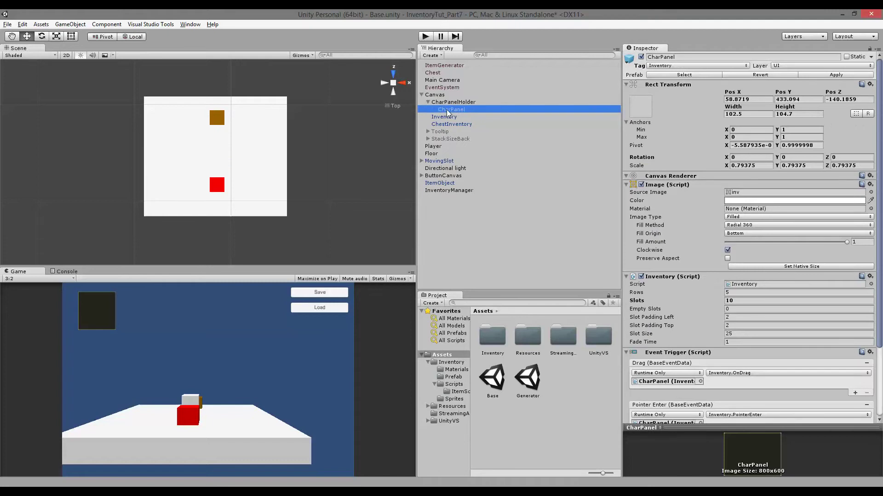
key("f")
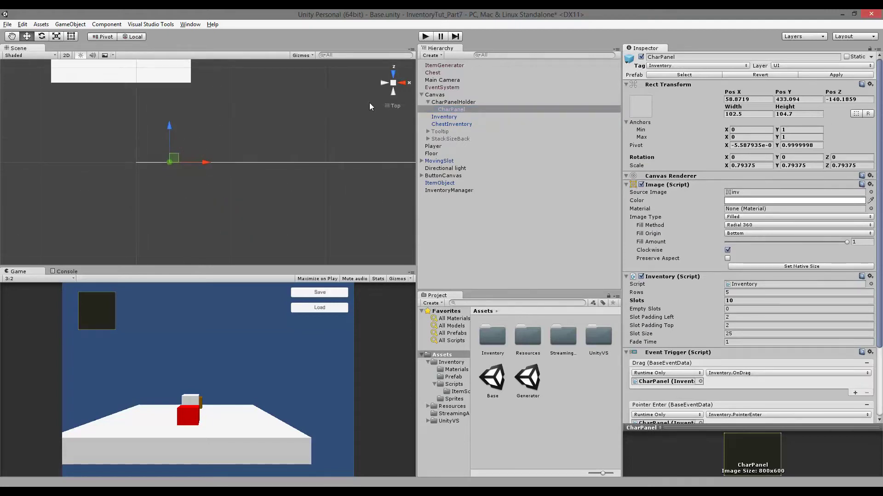
left_click_drag(211, 127, 411, 128)
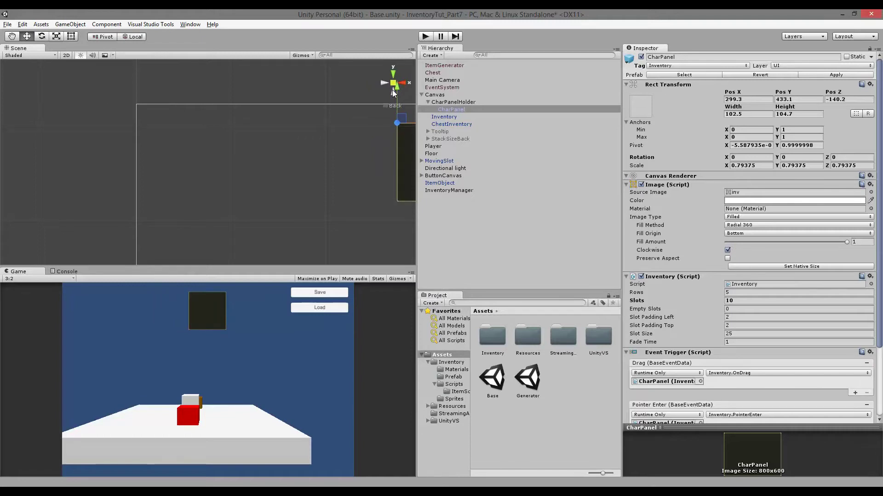
left_click_drag(398, 92, 399, 118)
key("f")
left_click_drag(178, 134, 287, 240)
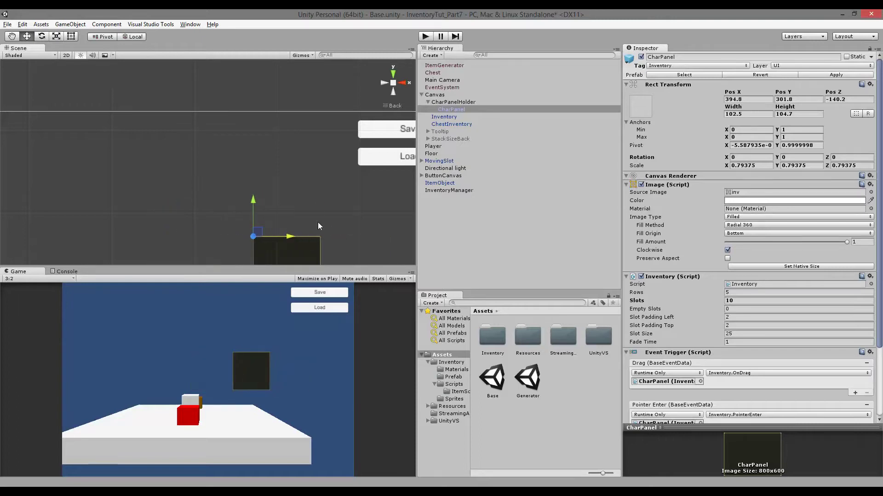
Step: Test fading CharPanel by lowering the alpha of CharPanelHolder's Canvas Group, and set the alpha back to 1
left_click(448, 102)
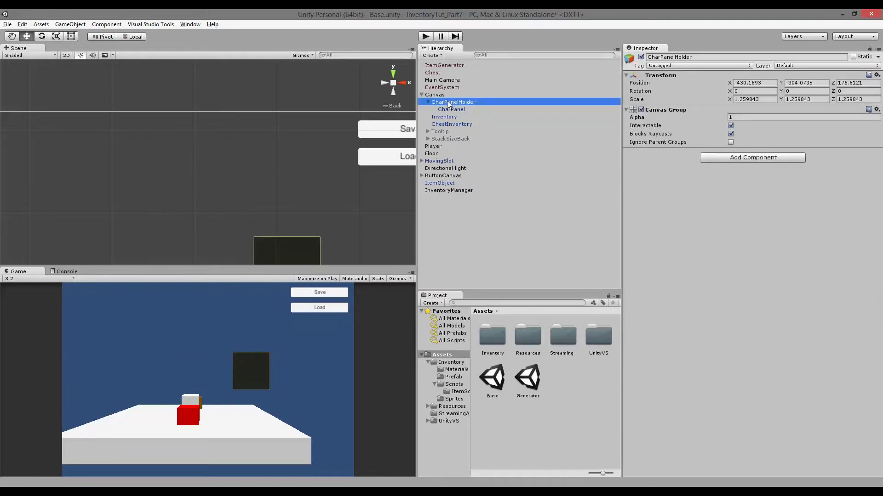
left_click(450, 110)
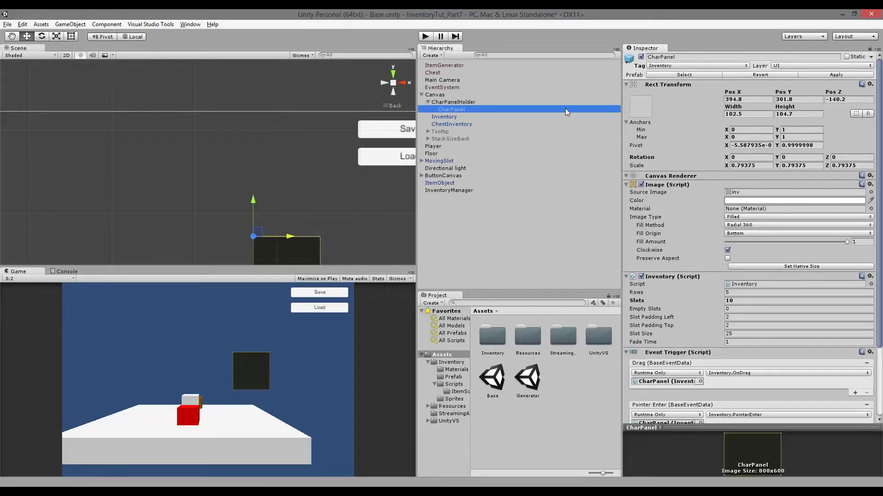
left_click(447, 102)
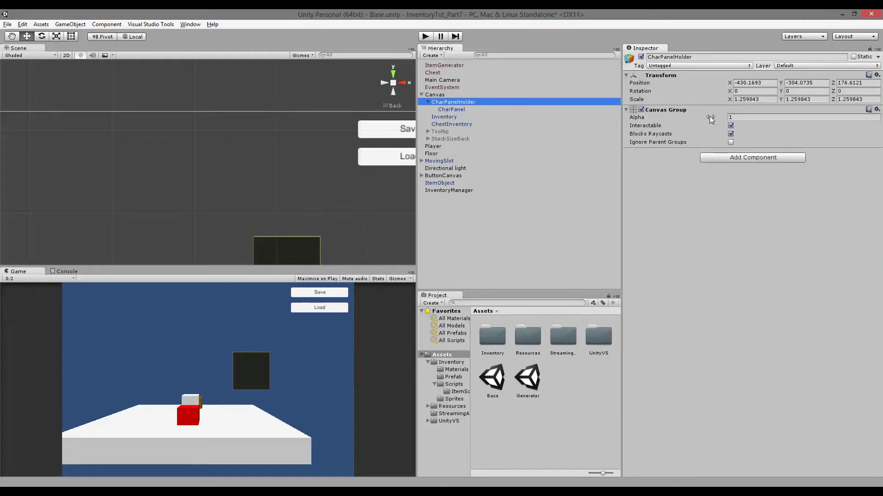
left_click_drag(721, 116, 702, 118)
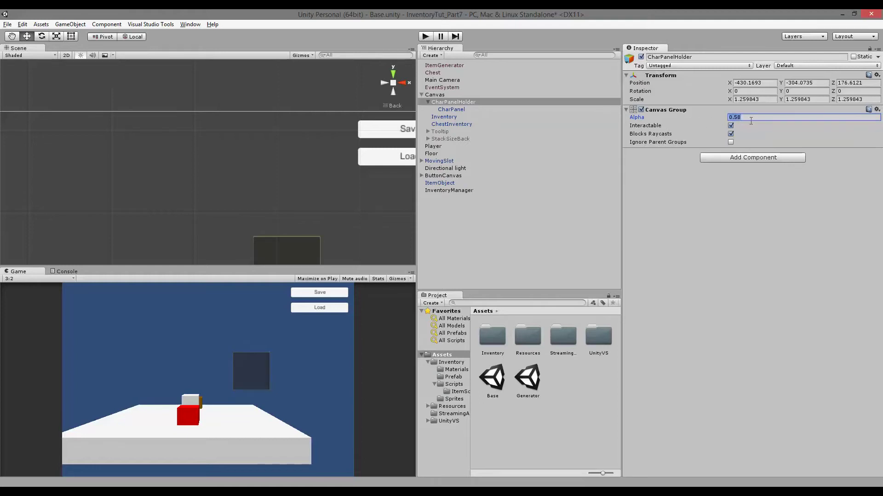
type("1")
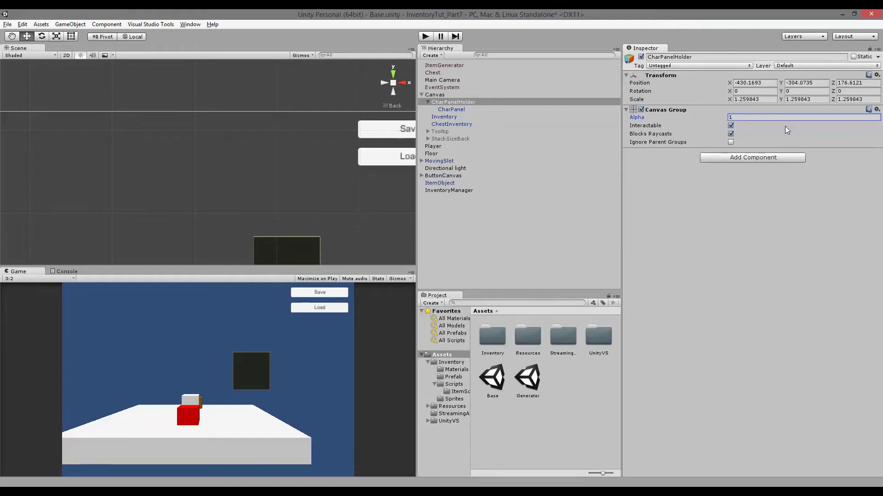
Step: Check CharPanel's Inventory script settings and run the scene in play mode
left_click(449, 109)
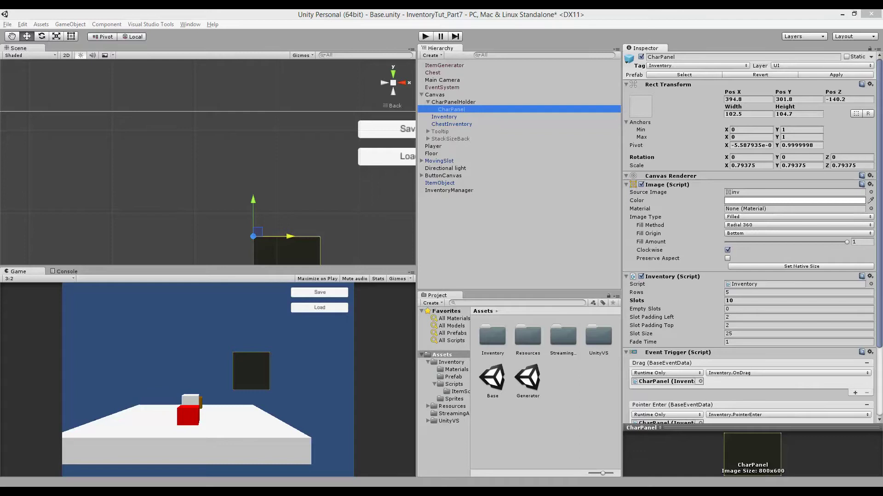
scroll(864, 225, "down", 4)
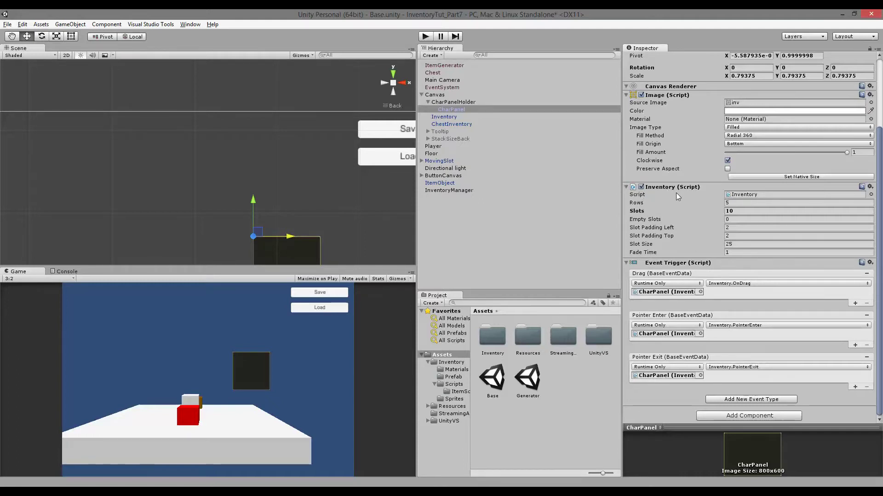
left_click(425, 36)
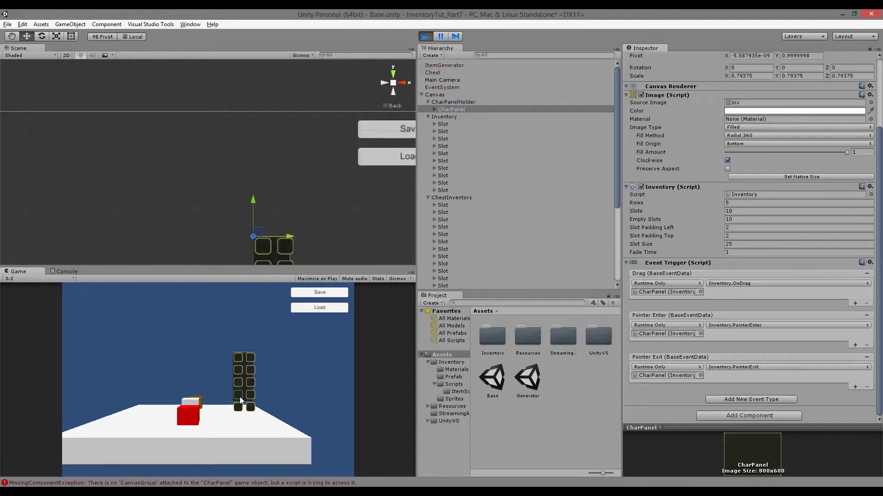
Step: Stop play mode and remove the Inventory script component from CharPanel
left_click(425, 36)
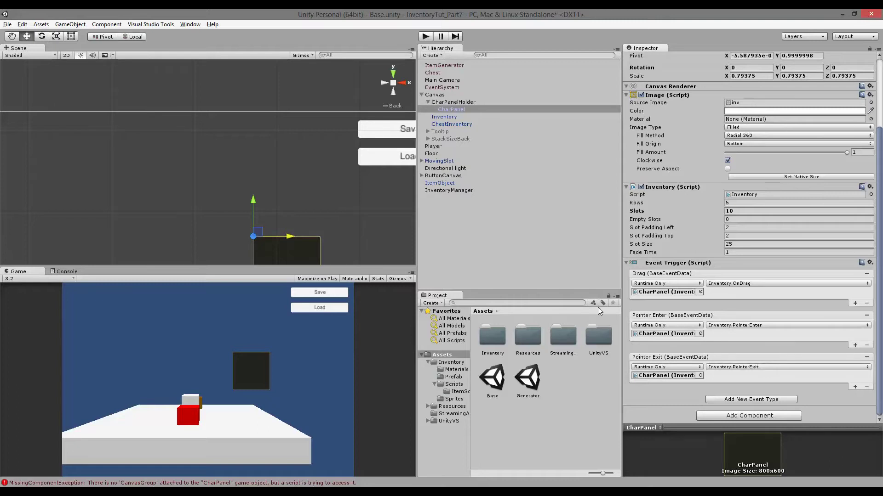
right_click(673, 187)
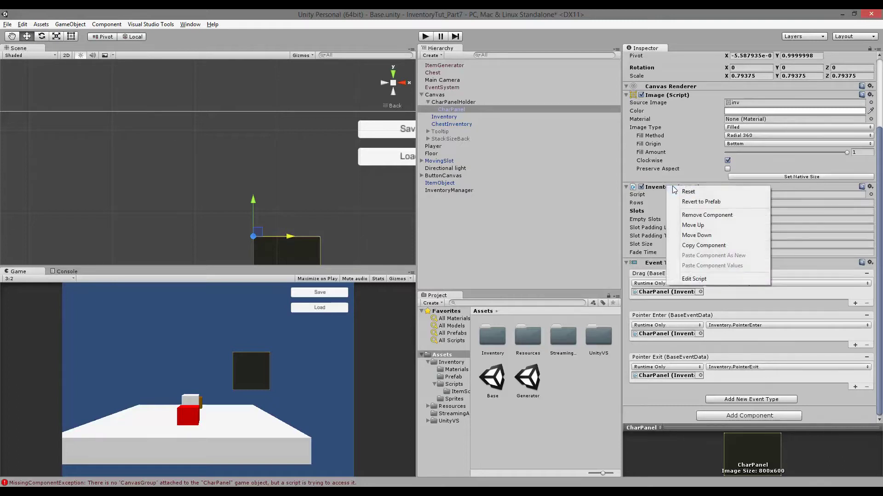
left_click(707, 215)
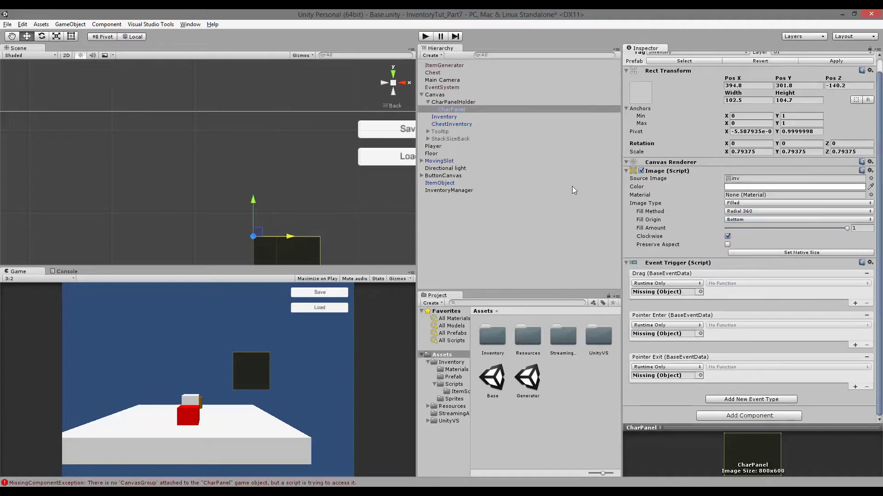
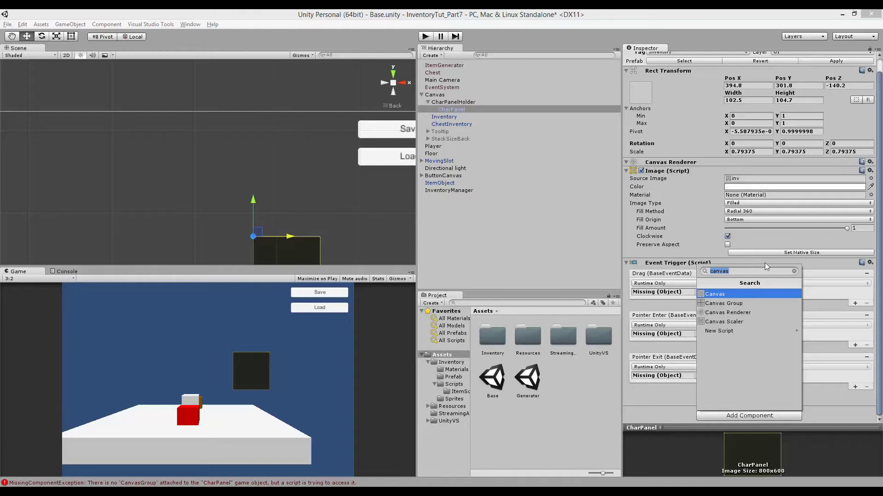
Step: Add a Grid Layout Group component to CharPanel and expand its padding settings
type("grid")
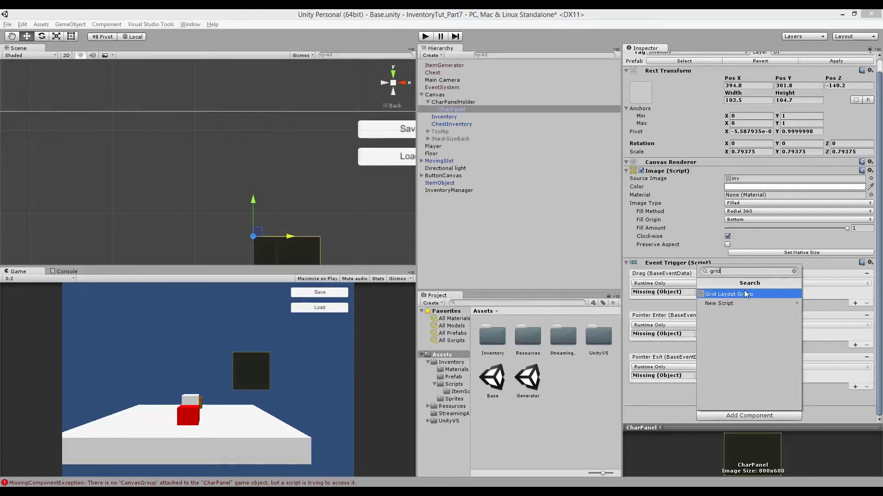
left_click(743, 294)
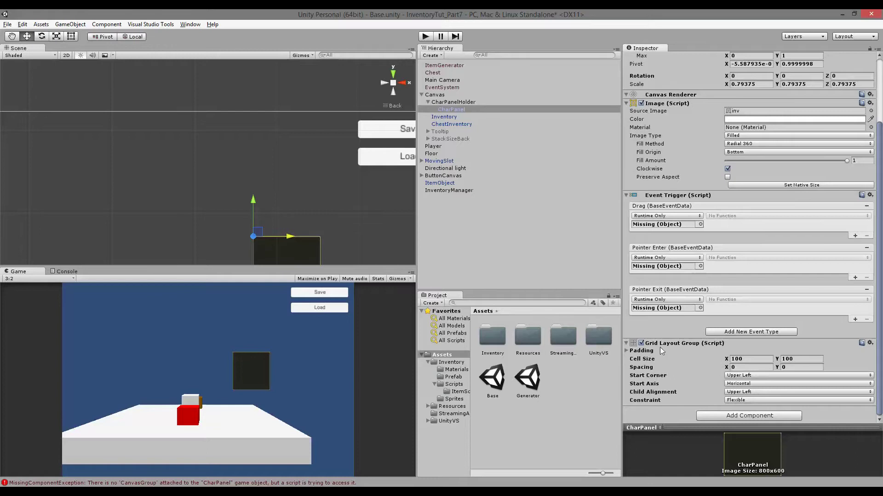
left_click(627, 351)
scroll(702, 351, "down", 2)
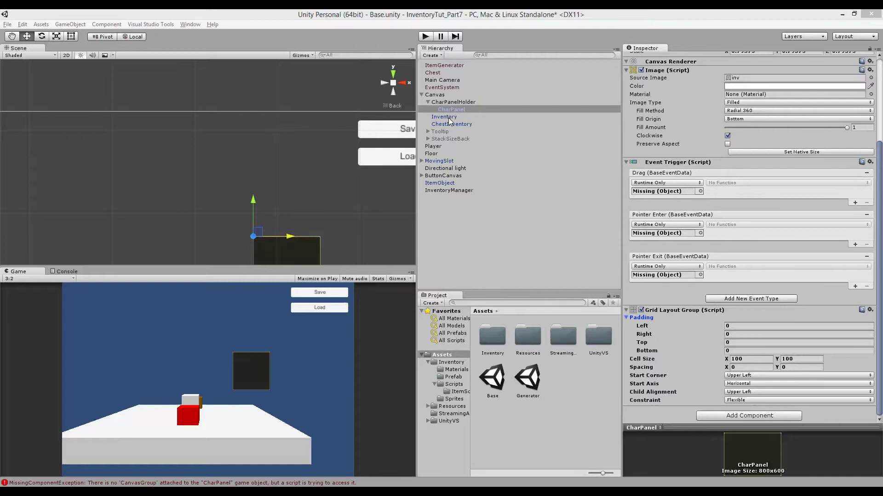
Step: Place the Slot prefab from the Inventory Prefab folder into the scene as a child of CharPanel
left_click(453, 377)
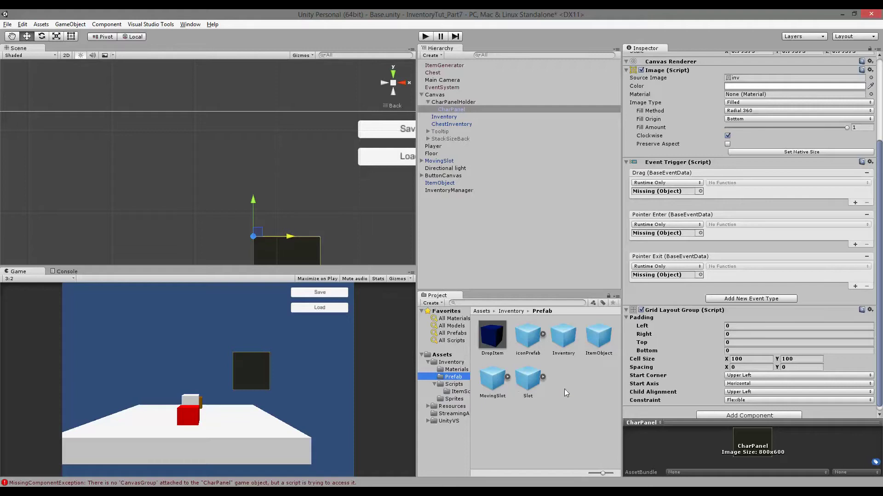
left_click_drag(528, 380, 463, 111)
scroll(298, 155, "down", 5)
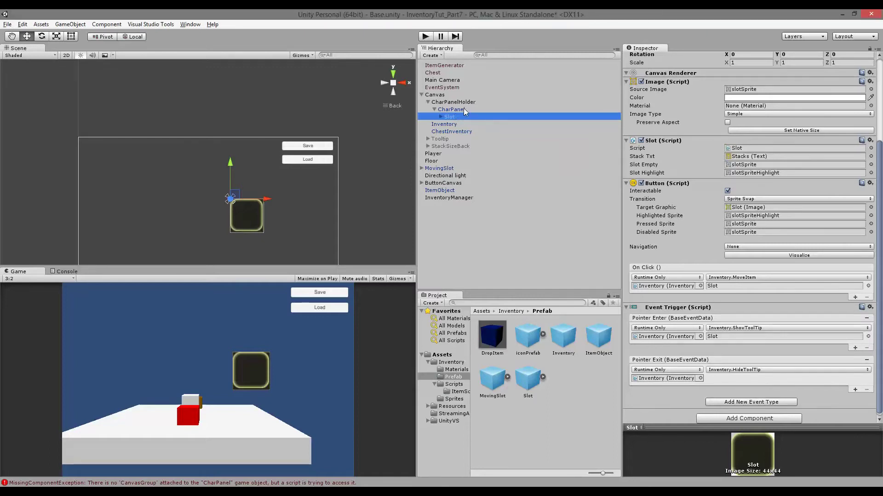
Step: Duplicate the Slot under CharPanel twice to make three slots
left_click(452, 125)
right_click(450, 118)
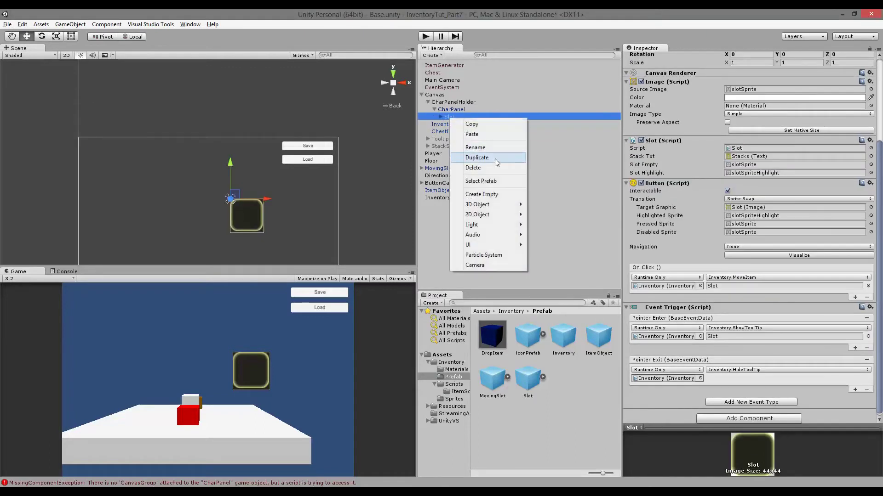
left_click(493, 158)
scroll(258, 203, "down", 2)
scroll(258, 203, "down", 1)
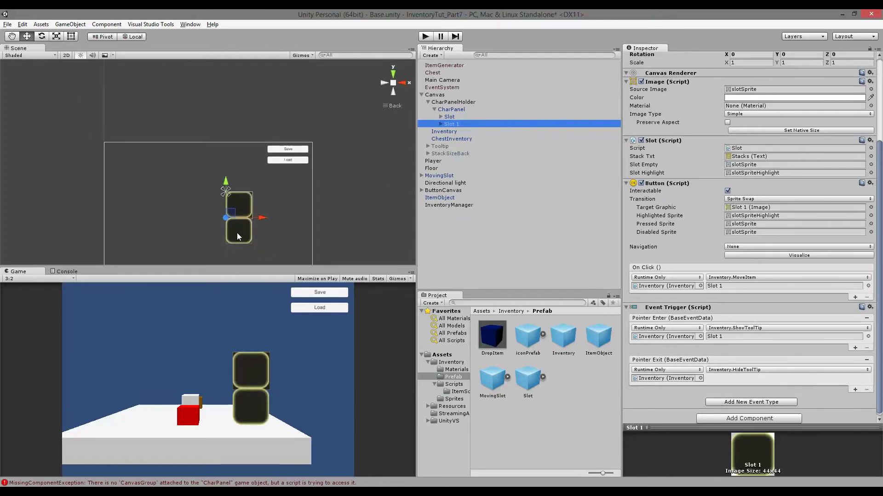
left_click(449, 110)
left_click(448, 117)
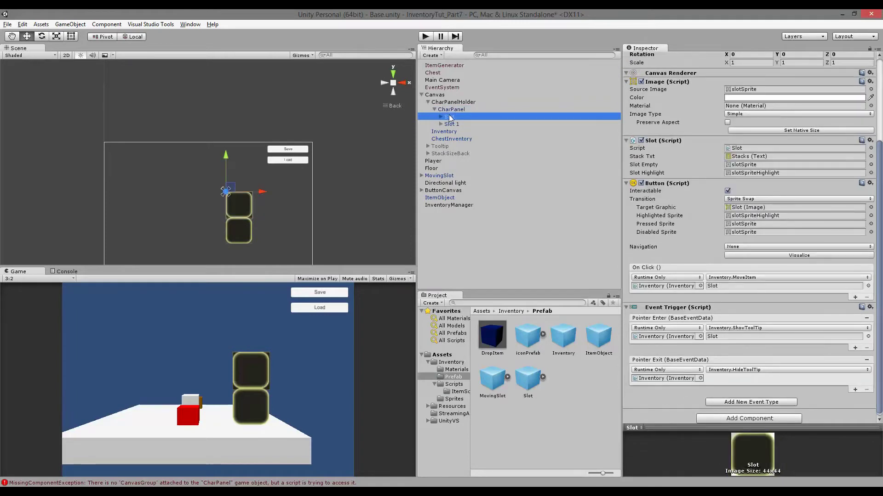
right_click(449, 118)
left_click(481, 156)
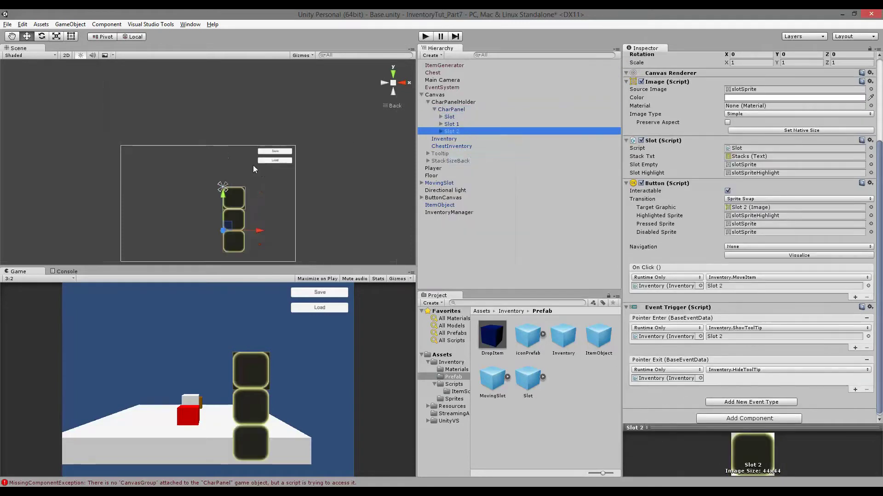
Step: Duplicate the three slots under CharPanel together to make six
left_click(449, 117, "shift")
right_click(449, 120)
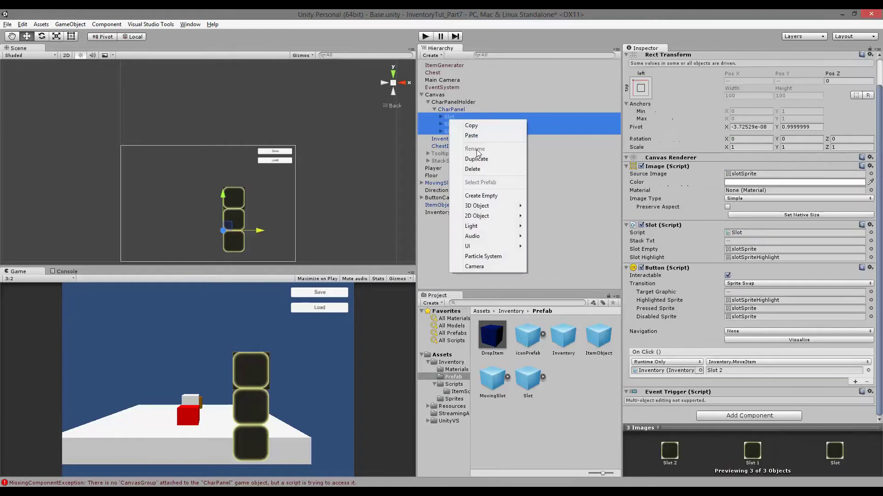
left_click(476, 159)
scroll(211, 185, "down", 1)
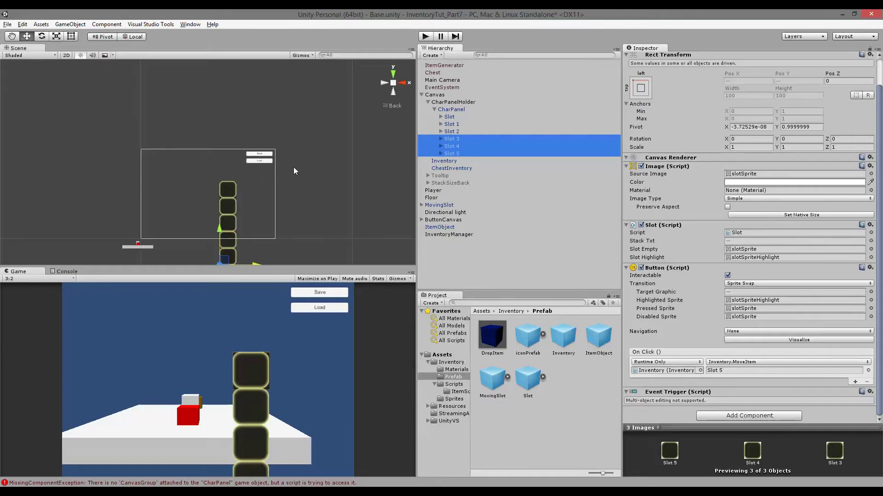
scroll(235, 184, "down", 1)
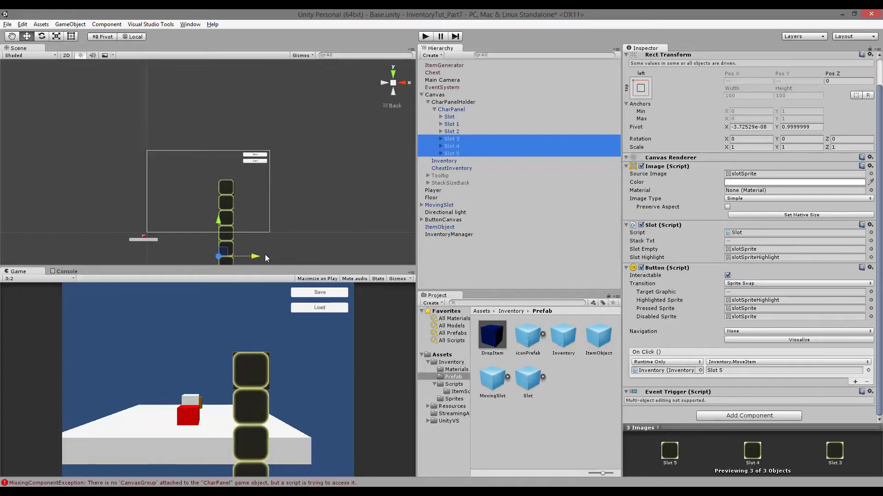
Step: Set the left, right, top and bottom padding of CharPanel's Grid Layout Group to 5
left_click(452, 109)
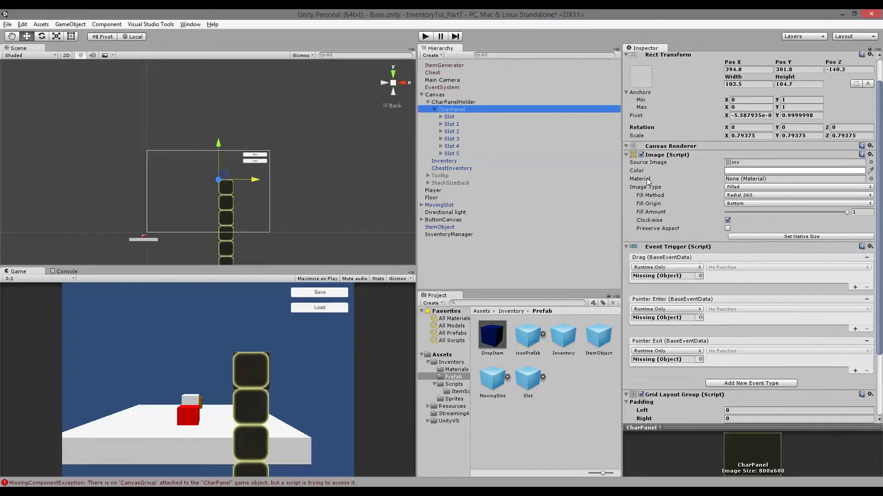
scroll(657, 257, "down", 3)
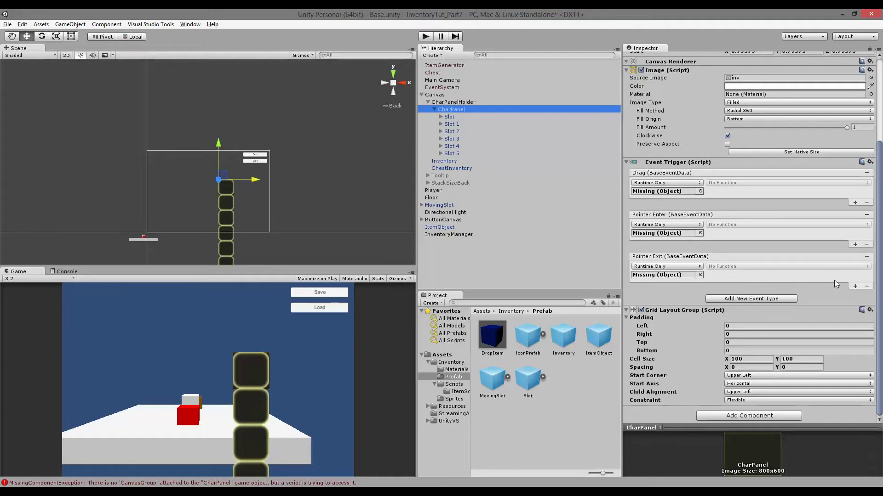
left_click(737, 327)
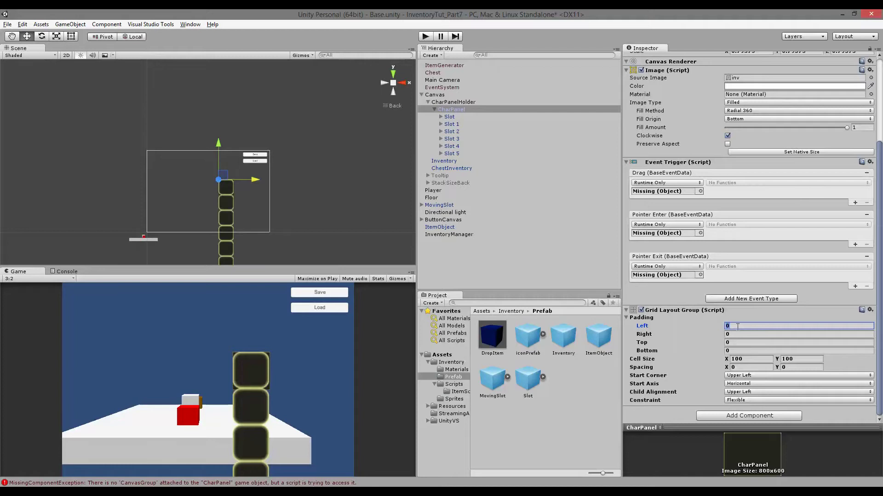
type("5")
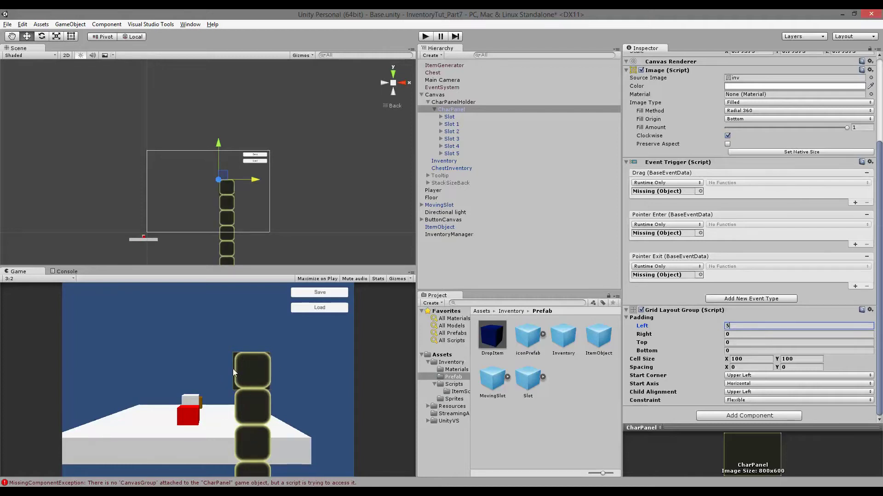
left_click_drag(222, 274, 214, 234)
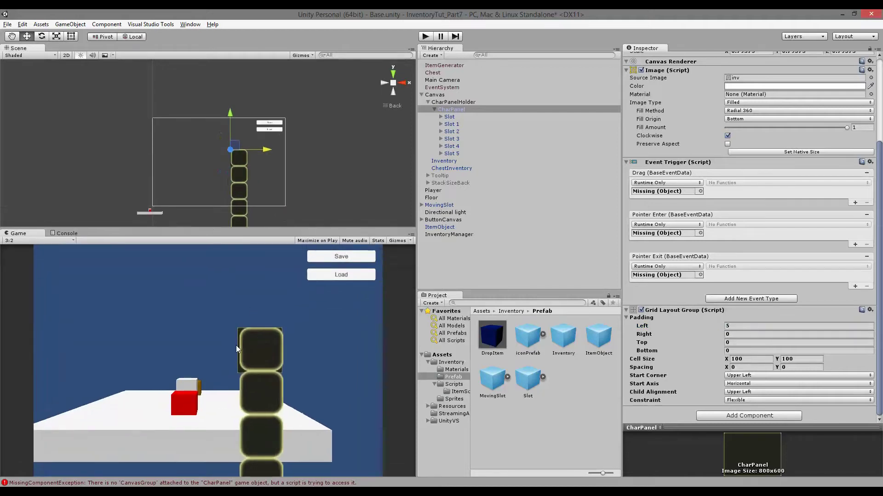
left_click(750, 335)
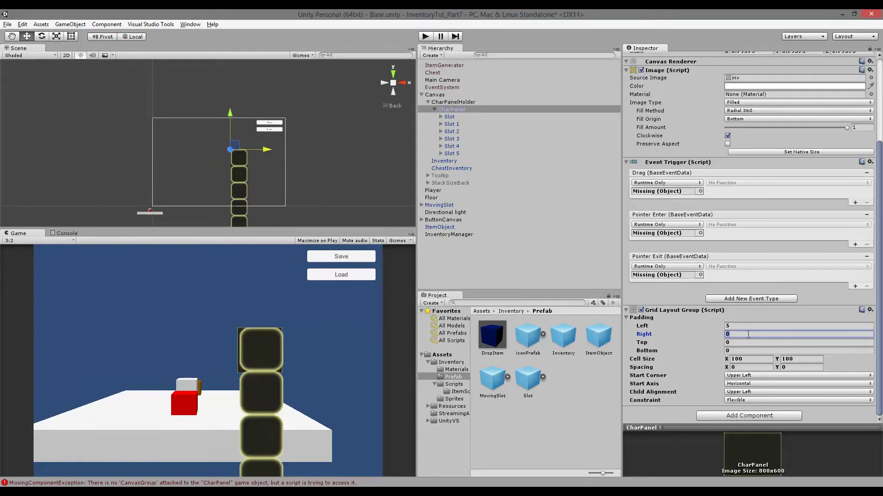
type("5")
key("Tab")
type("5")
key("Tab")
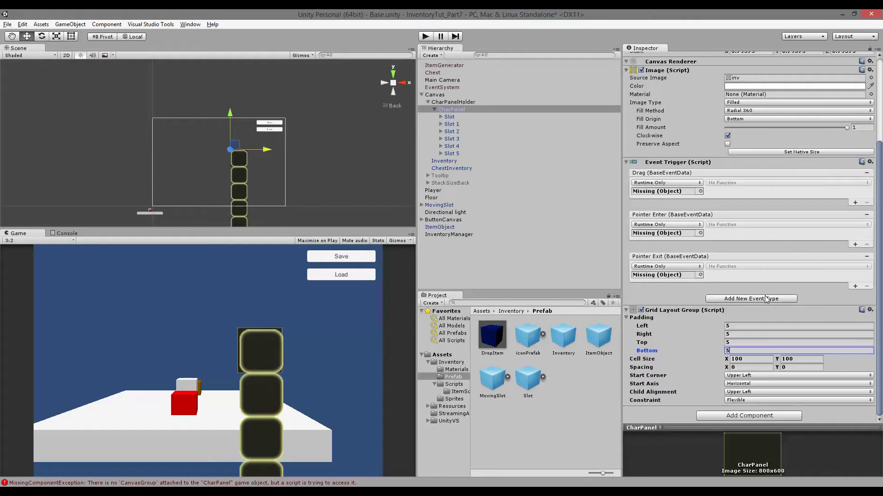
Step: Set the cell size of CharPanel's Grid Layout Group to 20 by 20
left_click(744, 359)
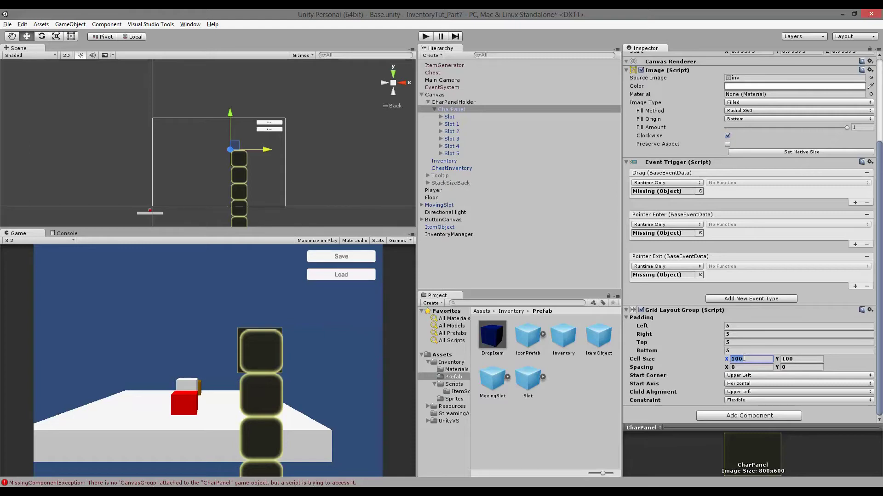
type("20")
key("Tab")
type("20")
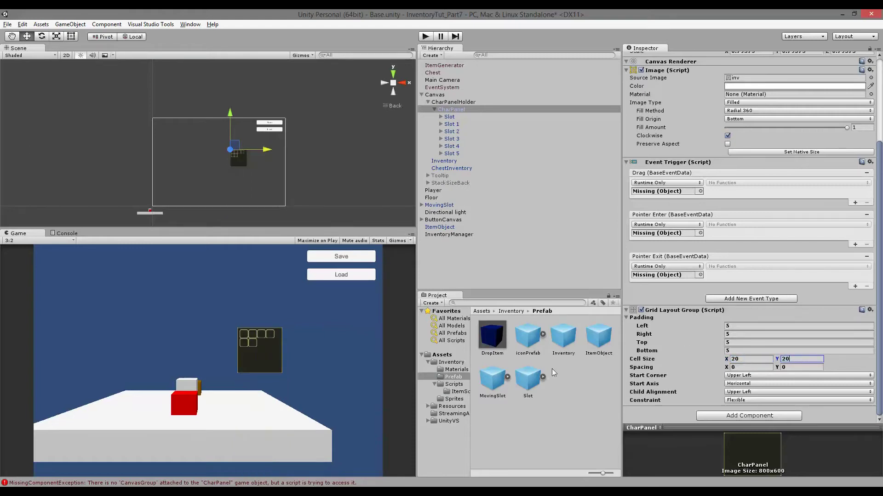
Step: Set the spacing between CharPanel's grid slots to 5 in both X and Y
left_click(743, 368)
scroll(238, 152, "up", 10)
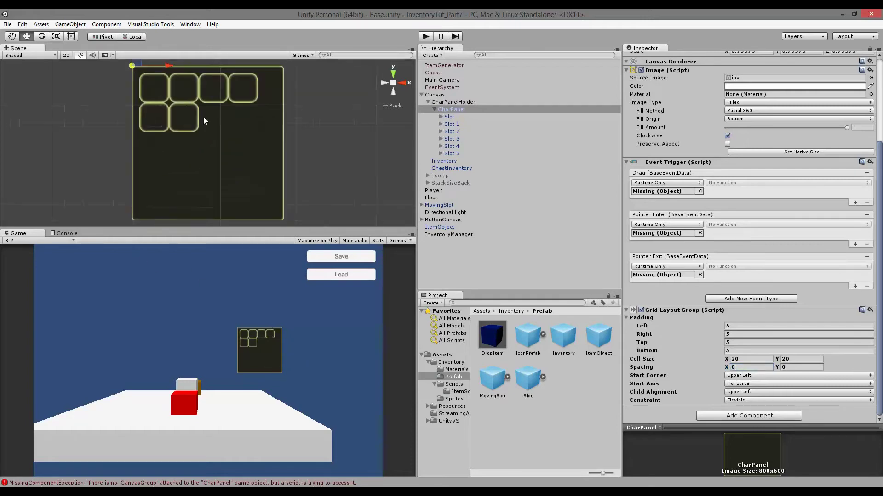
scroll(205, 123, "up", 2)
middle_click_drag(205, 84, 232, 158)
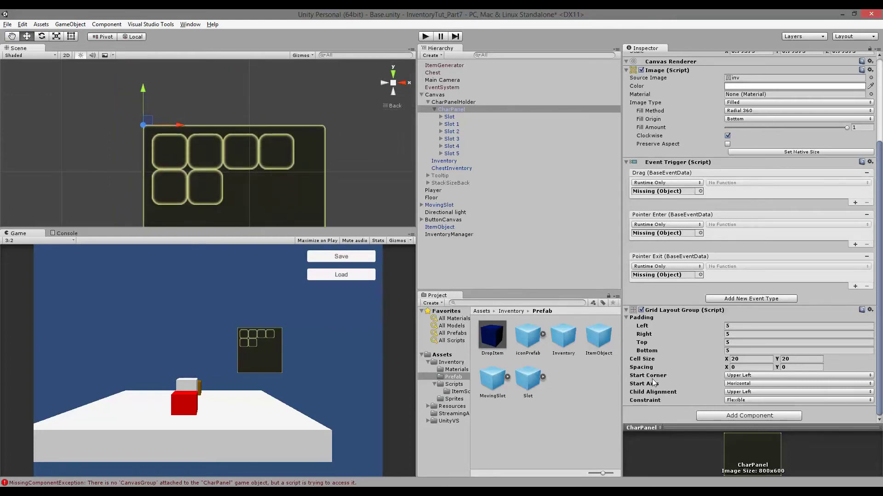
left_click(744, 368)
type("5")
key("Tab")
type("5")
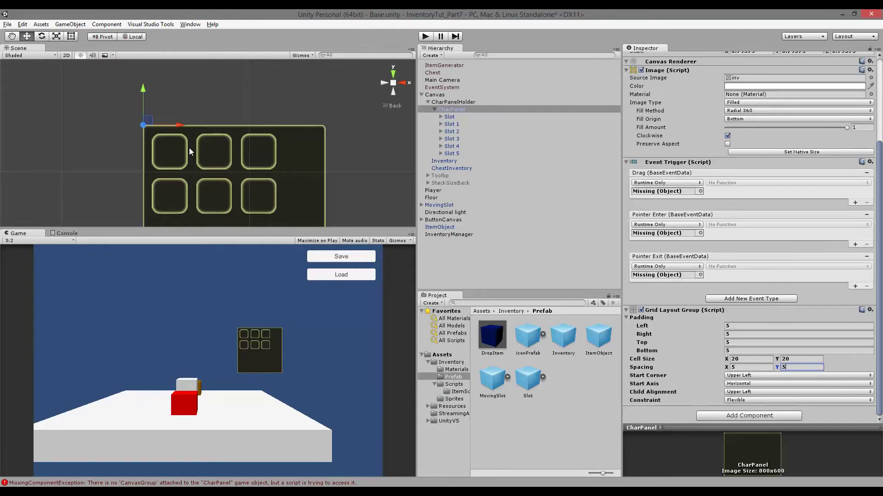
scroll(282, 198, "down", 3)
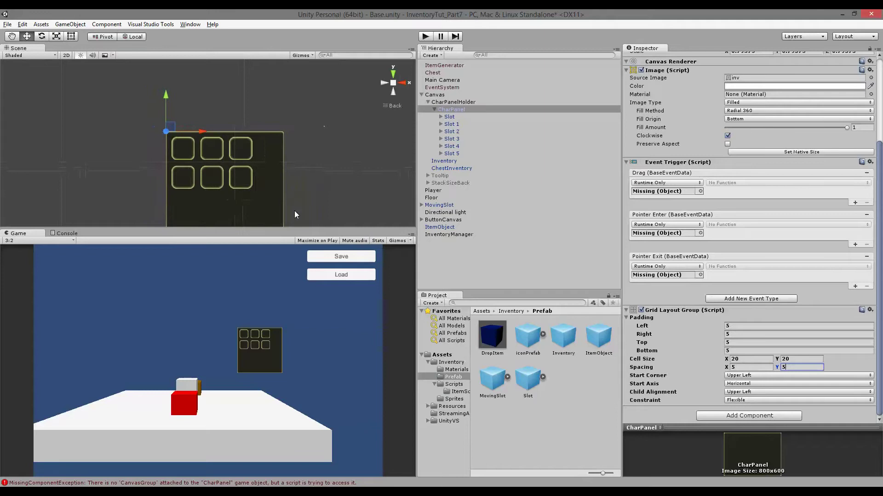
scroll(295, 214, "down", 3)
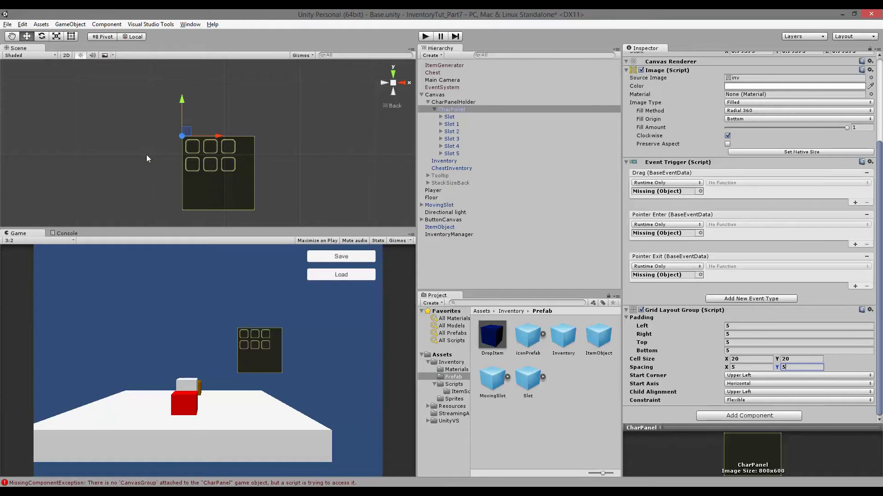
Step: Try the Vertical start axis on CharPanel's Grid Layout Group and return it to Horizontal
left_click(741, 385)
left_click(749, 404)
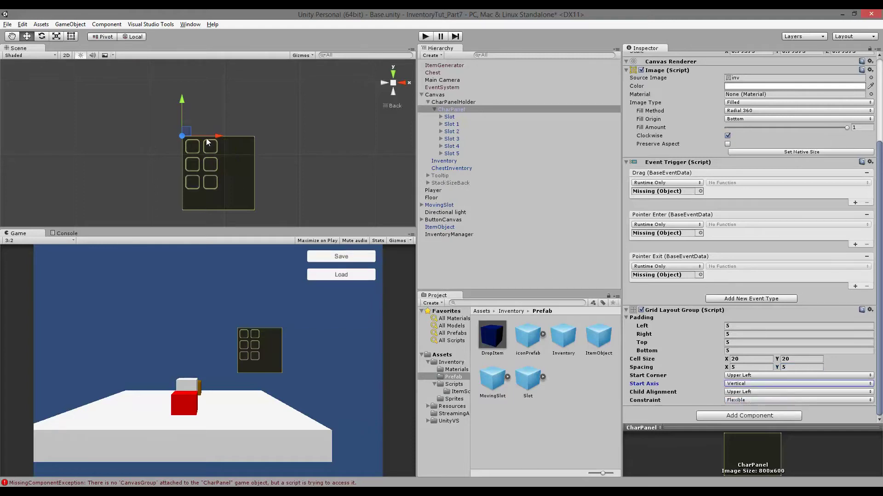
left_click(765, 378)
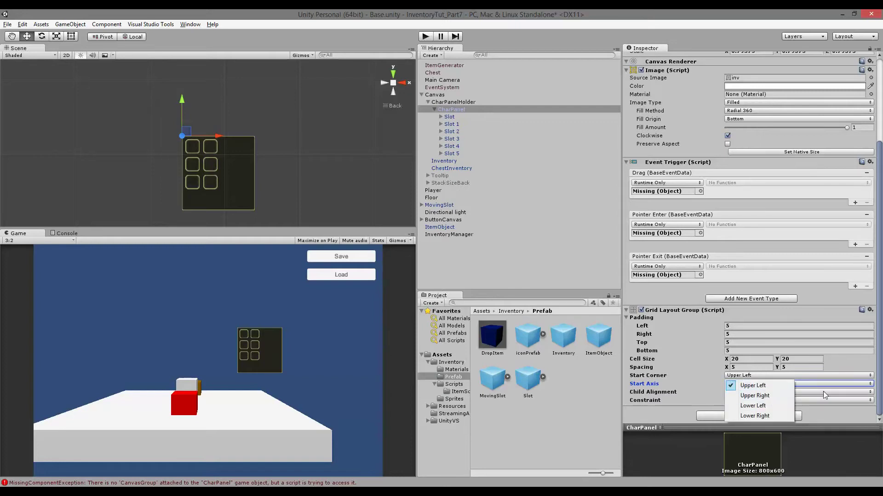
left_click(822, 386)
left_click(775, 395)
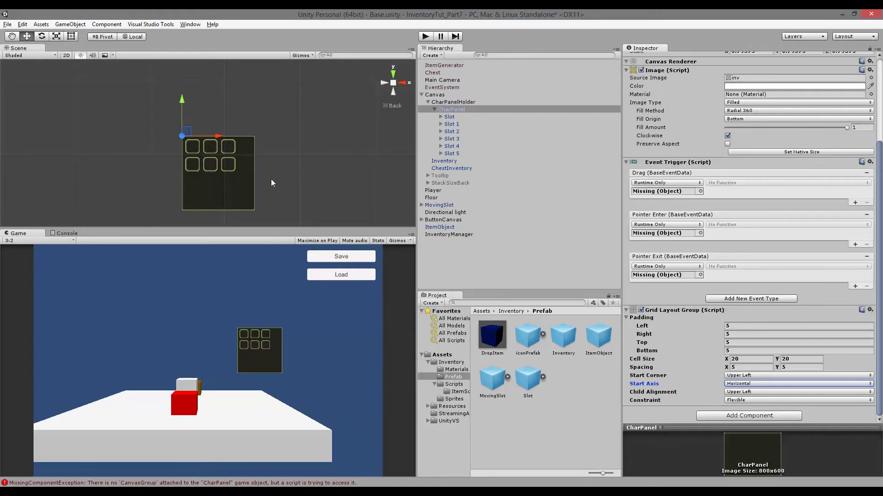
Step: Set the constraint of CharPanel's Grid Layout Group to Fixed Column Count
left_click(753, 401)
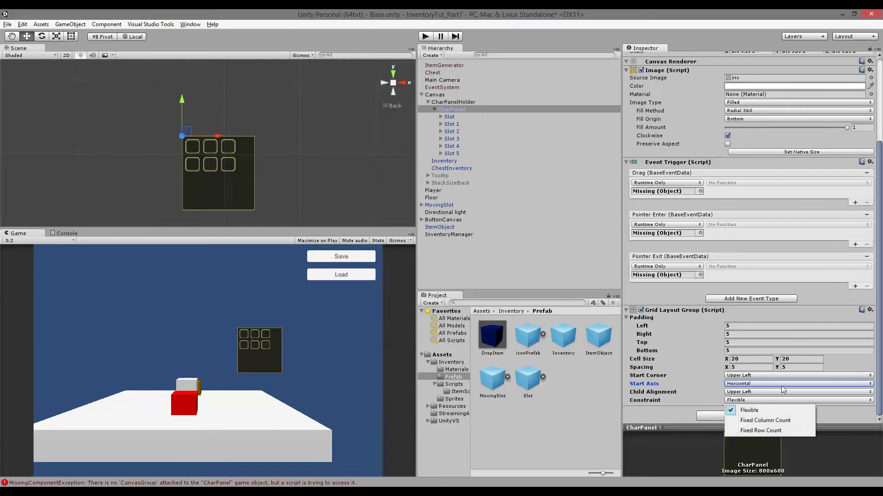
left_click(785, 421)
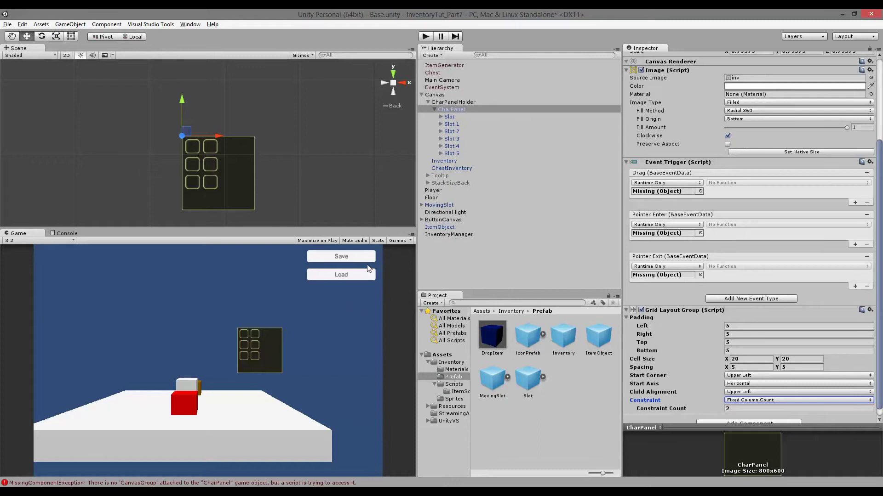
Step: Set the constraint count of CharPanel's Grid Layout Group to 4 and duplicate its six slots
left_click(734, 409)
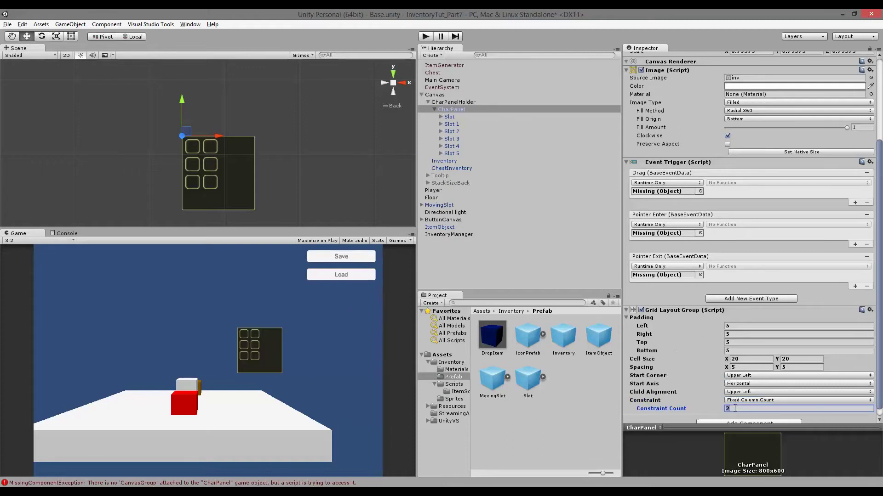
type("4")
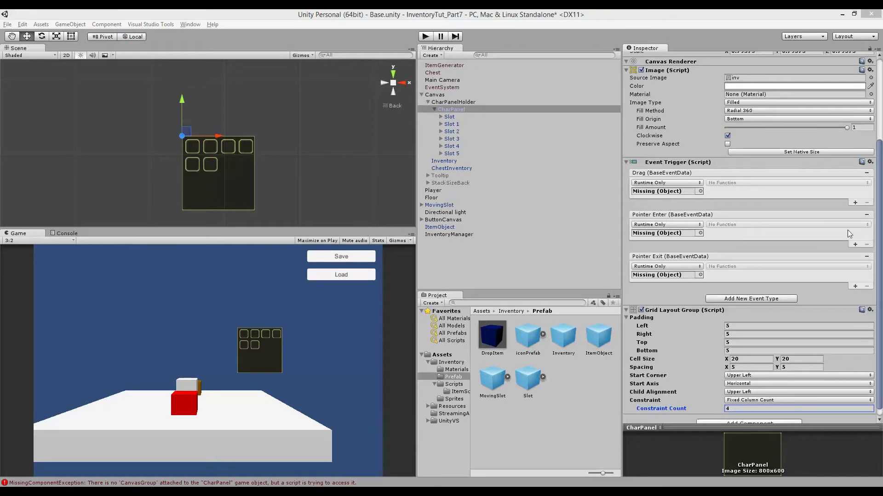
left_click(449, 117)
left_click(455, 154, "shift")
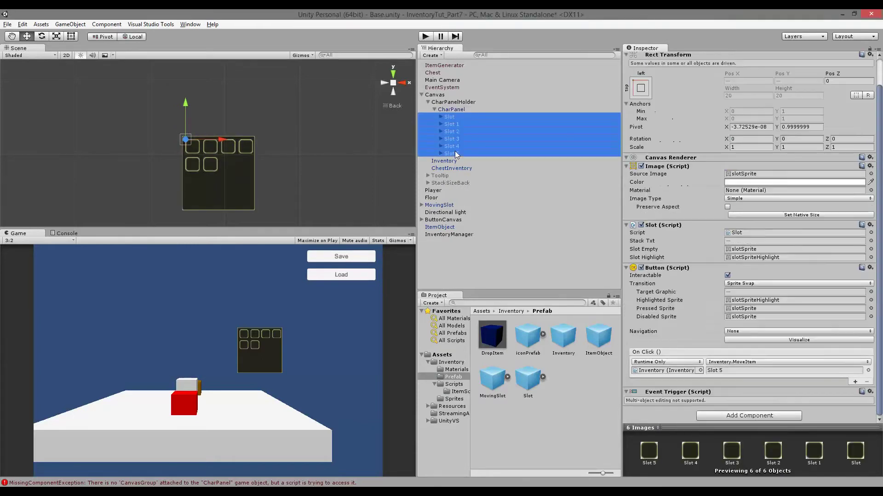
right_click(454, 135)
left_click(490, 174)
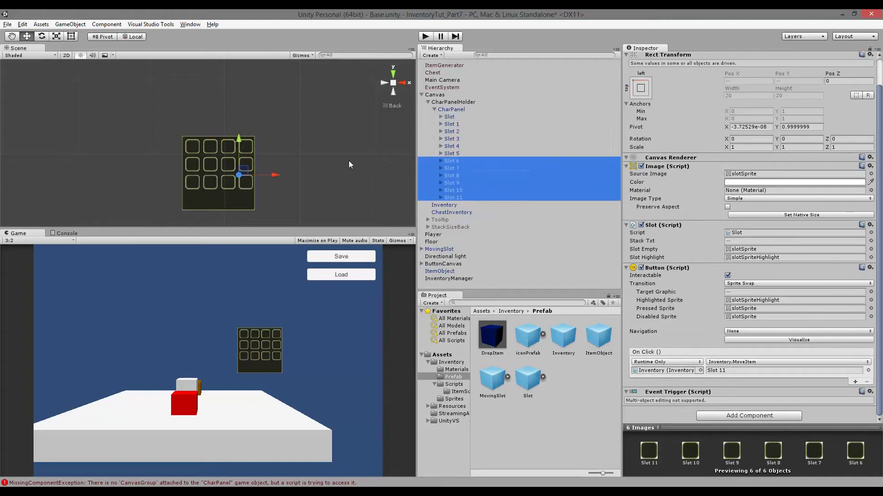
Step: Duplicate all twelve slots under CharPanel
left_click(455, 117, "shift")
right_click(454, 117)
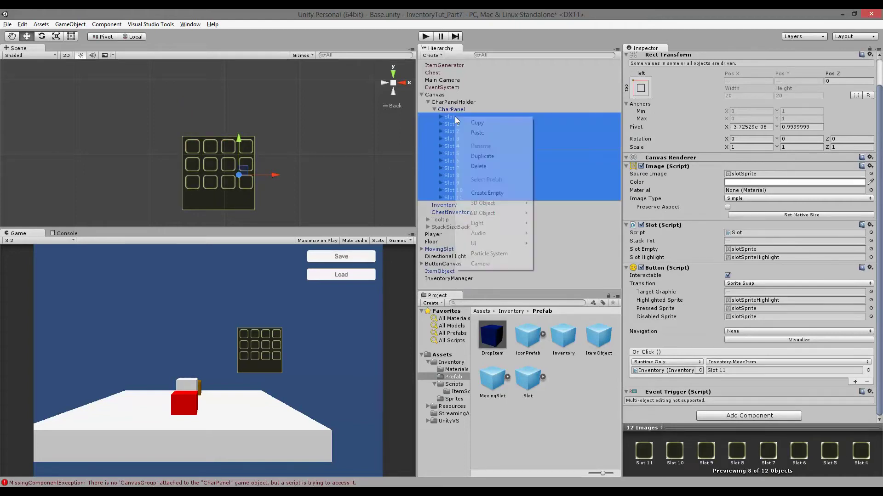
left_click(488, 157)
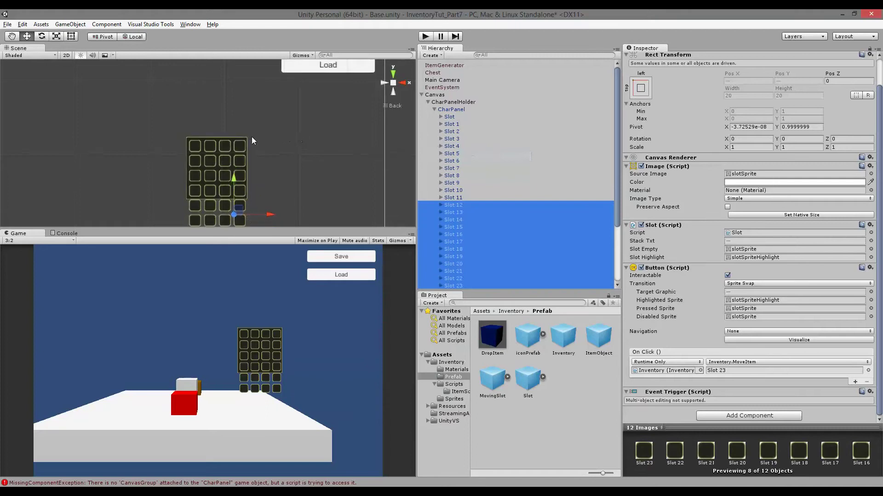
scroll(230, 169, "up", 5)
scroll(205, 117, "down", 5)
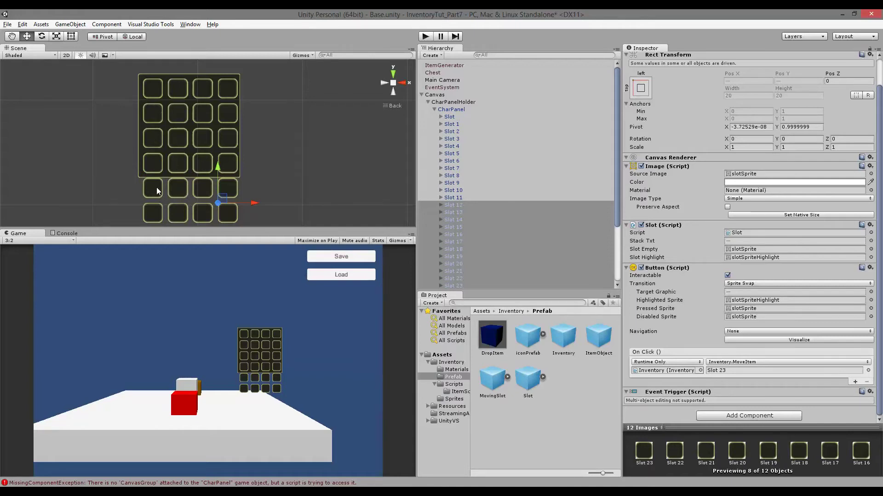
Step: Delete Slot 20 through Slot 23 from CharPanel
left_click(470, 259)
scroll(462, 263, "down", 1)
left_click(459, 257)
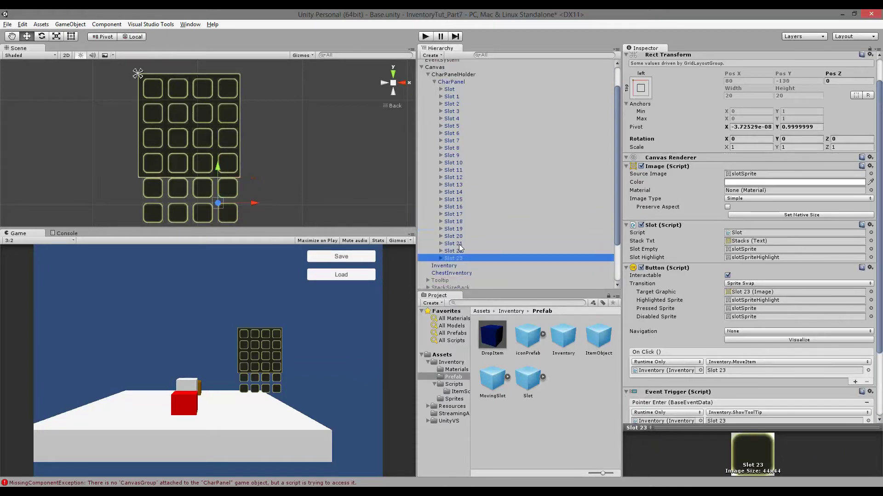
left_click(456, 235, "shift")
key("Delete")
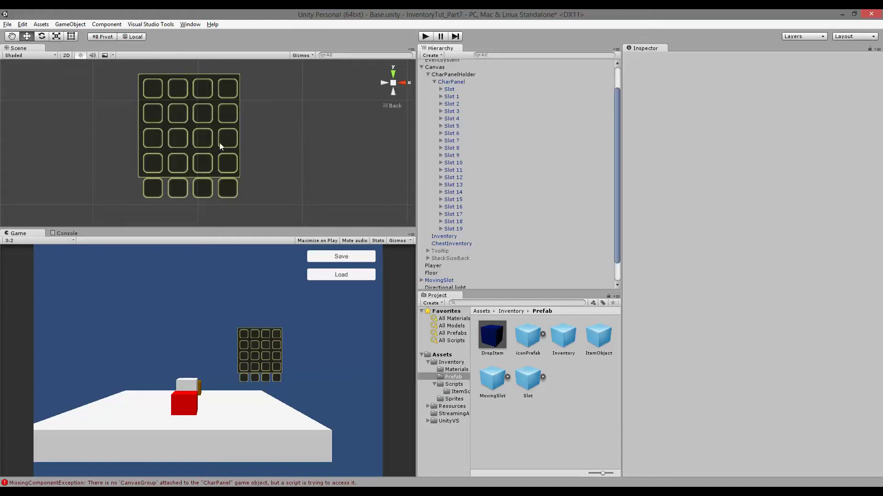
Step: Rename Slot 1, the second slot in the grid's first row, as Filler
left_click(450, 89)
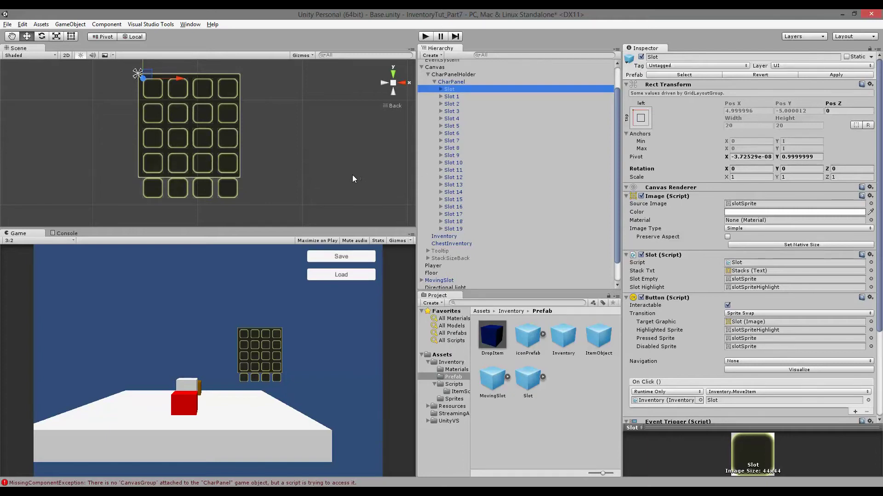
left_click(176, 93)
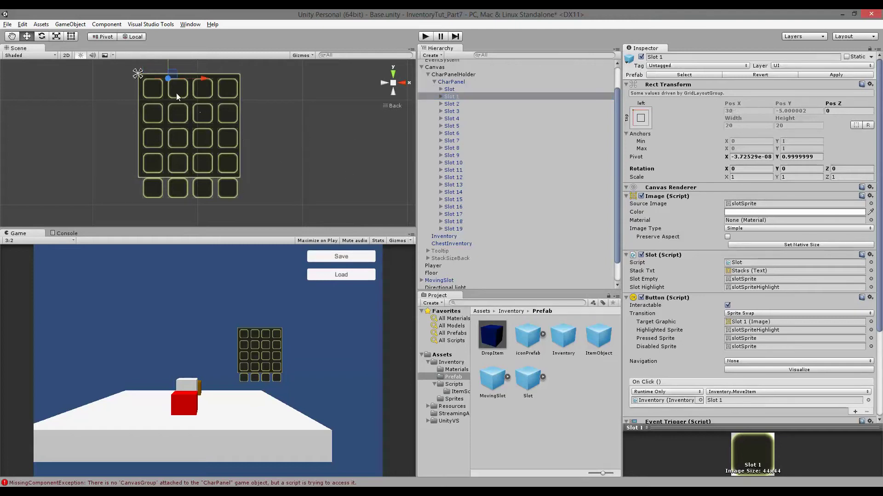
left_click(445, 98)
key("F2")
type("Filler")
key("Return")
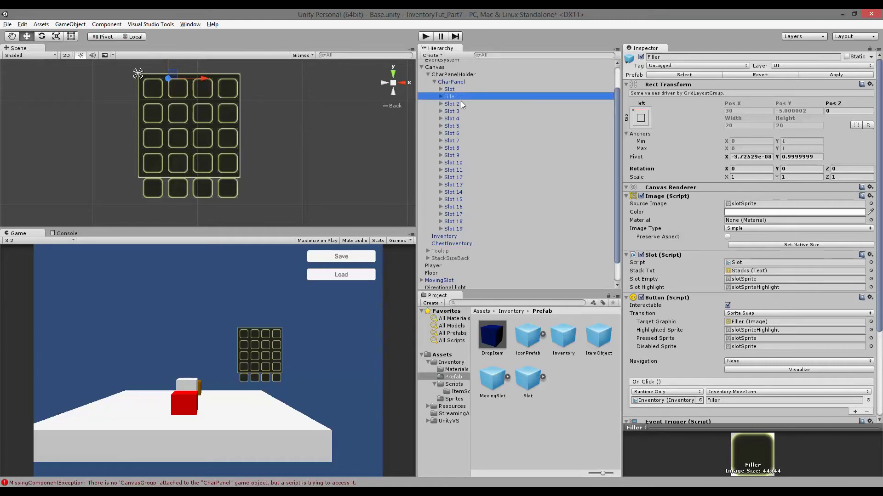
Step: Delete Filler's Stacks child and accept losing the prefab connection
left_click(440, 96)
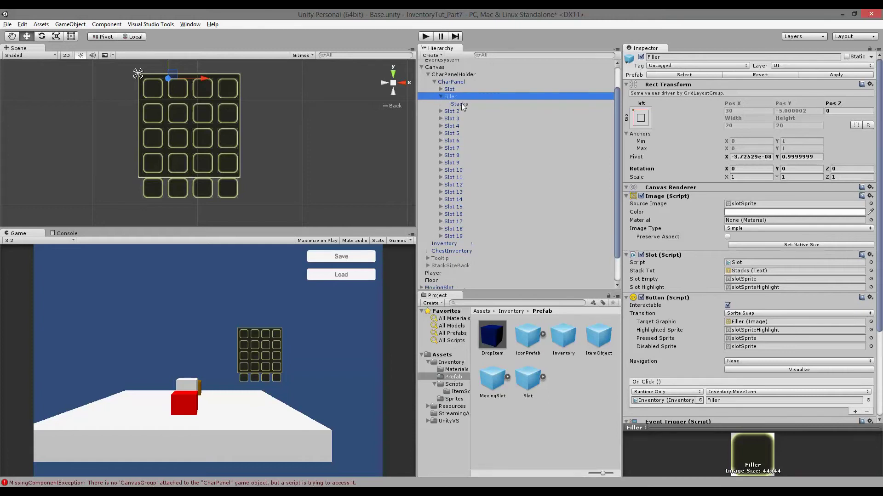
left_click(461, 103)
key("Delete")
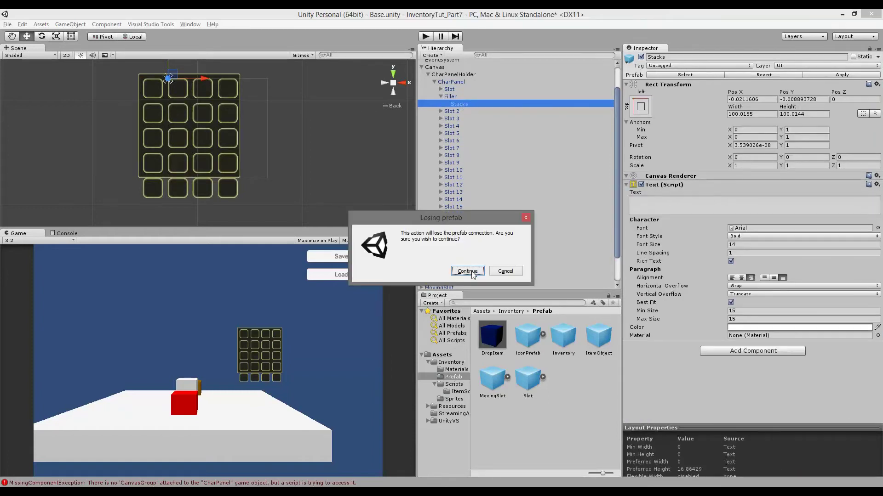
left_click(471, 272)
Step: Remove the Slot, Button, Event Trigger and Image components from Filler
left_click(453, 97)
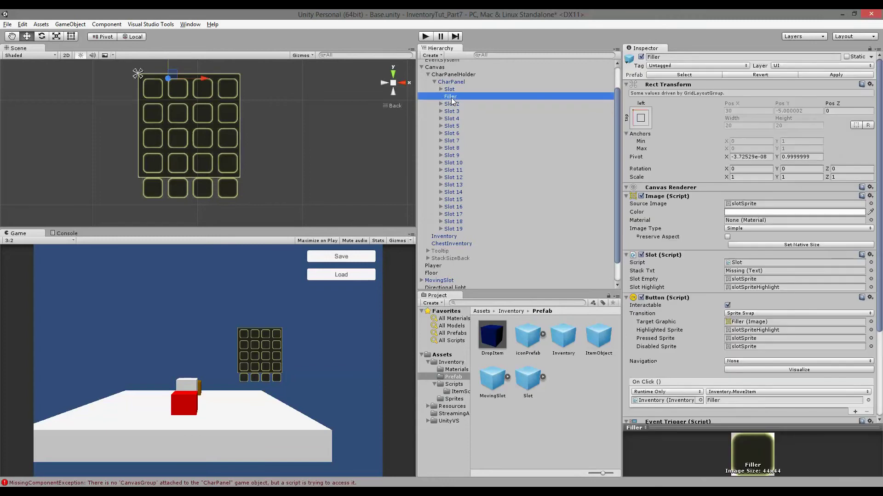
scroll(660, 243, "down", 3)
right_click(660, 226)
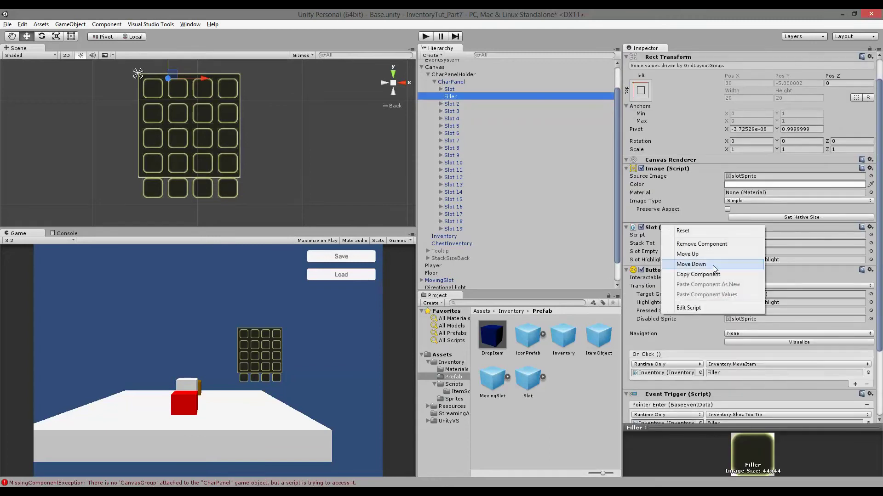
left_click(699, 244)
right_click(669, 230)
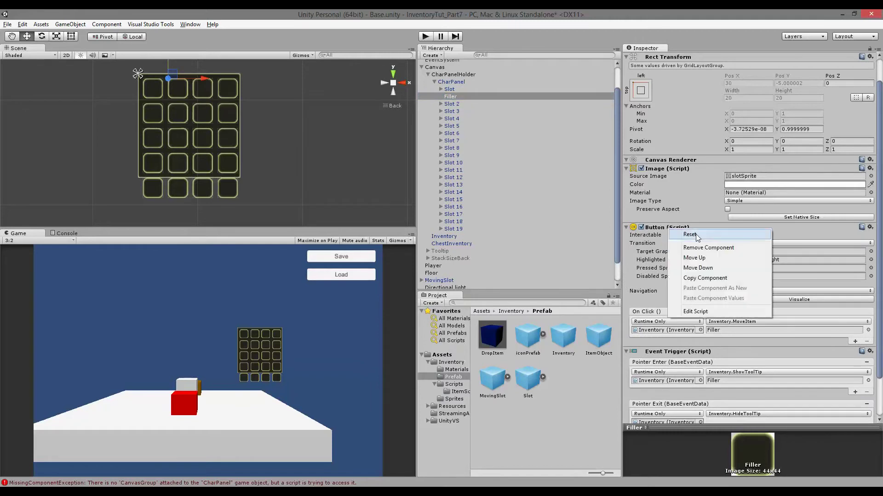
left_click(698, 246)
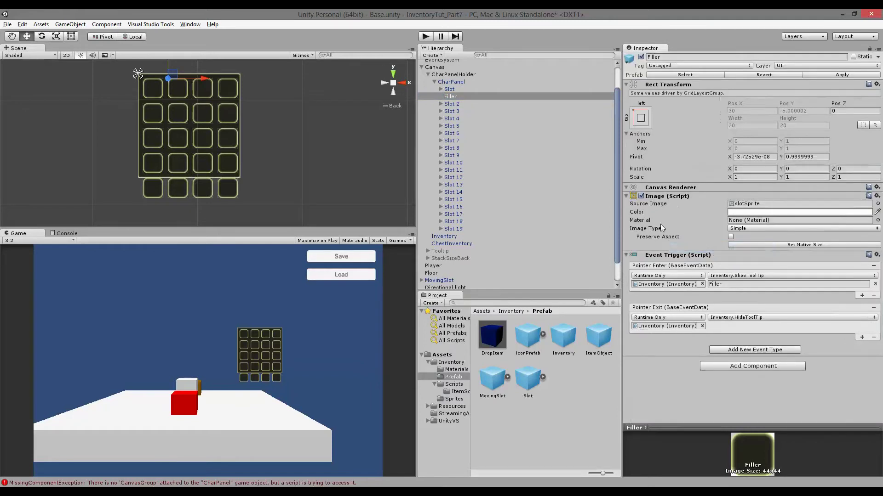
right_click(671, 257)
left_click(718, 274)
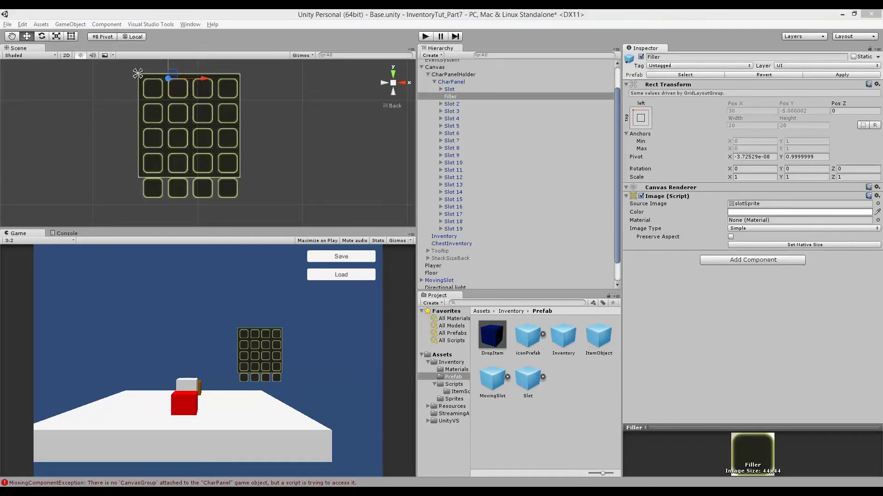
right_click(678, 198)
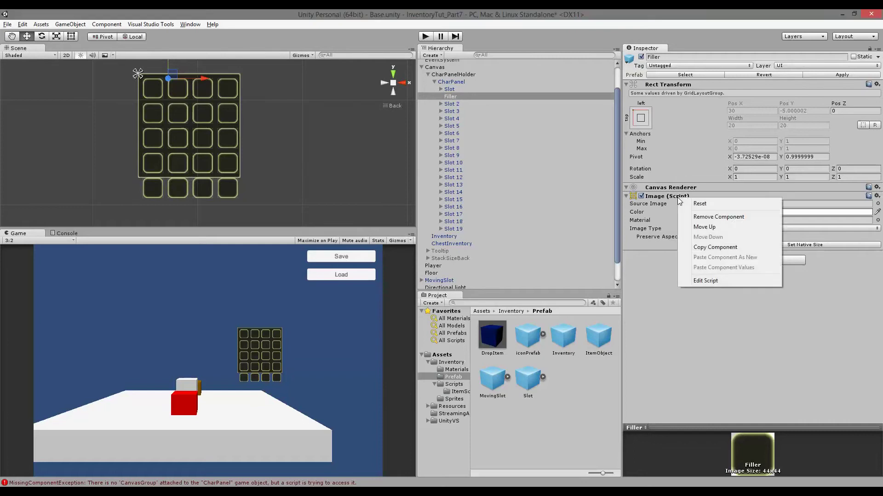
left_click(725, 220)
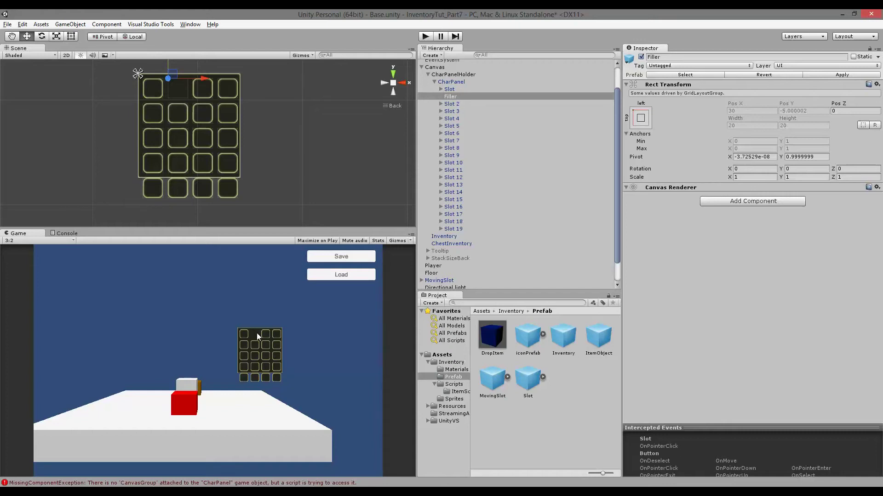
Step: Rename the first slot under CharPanel as Head
left_click(451, 90)
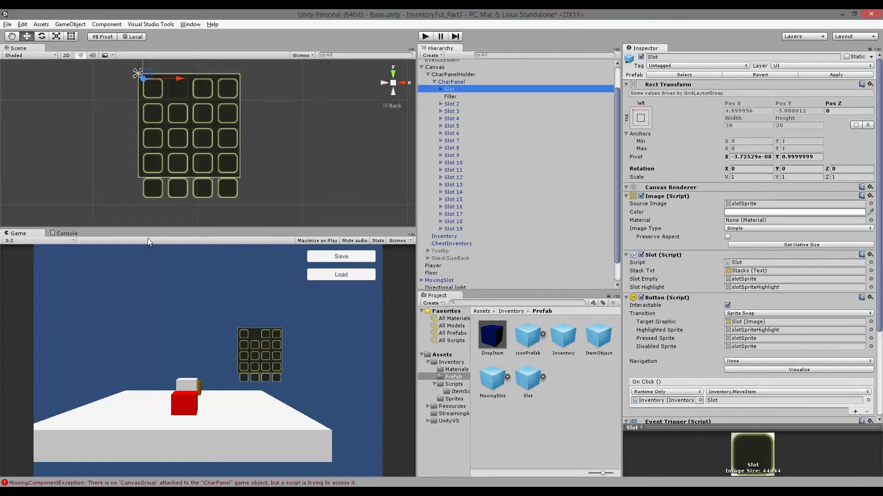
left_click(447, 81)
left_click(458, 90)
left_click(453, 89)
type("Hea")
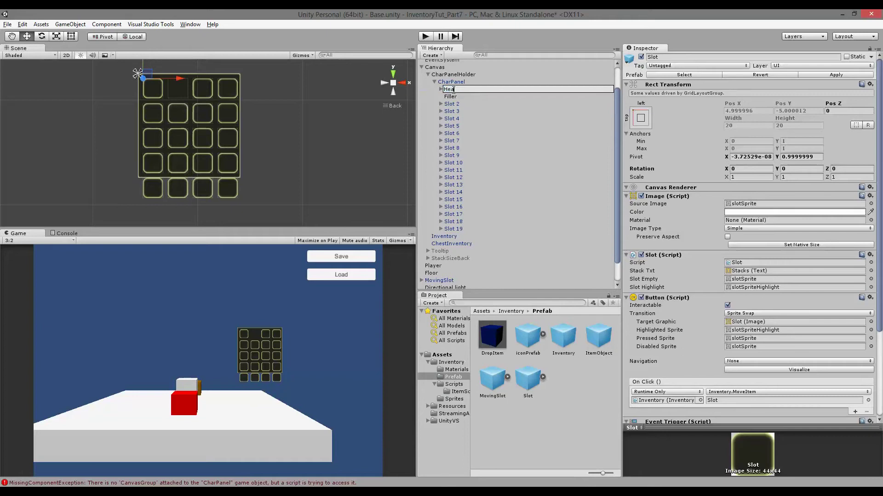
type("d")
key("Return")
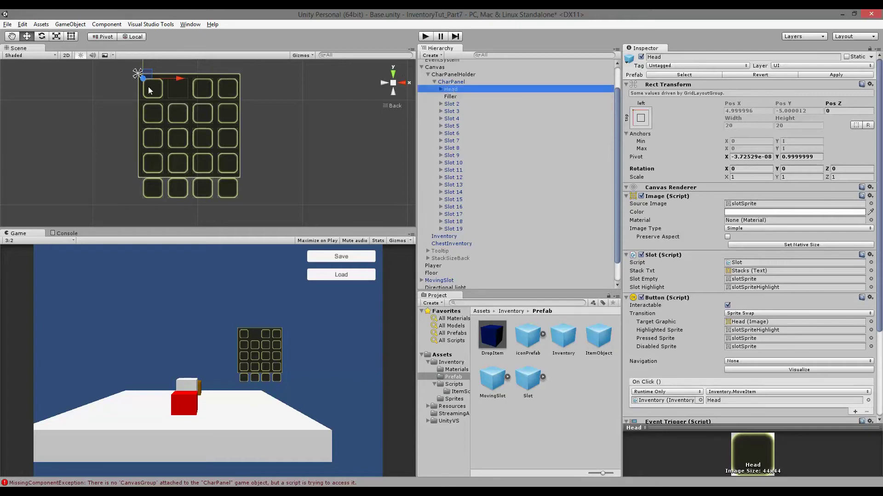
Step: Try replacing Slot 2 with a duplicate of Filler placed directly after Filler in CharPanel
left_click(462, 96)
left_click(454, 105)
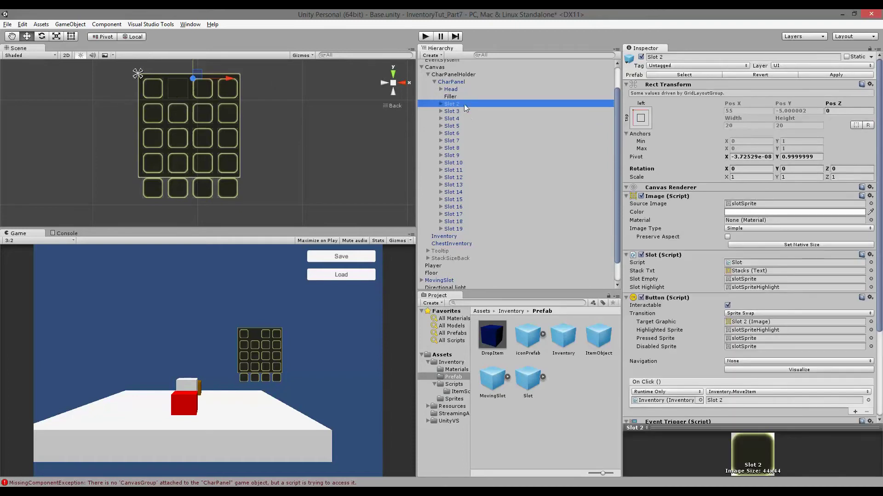
right_click(460, 101)
left_click(490, 152)
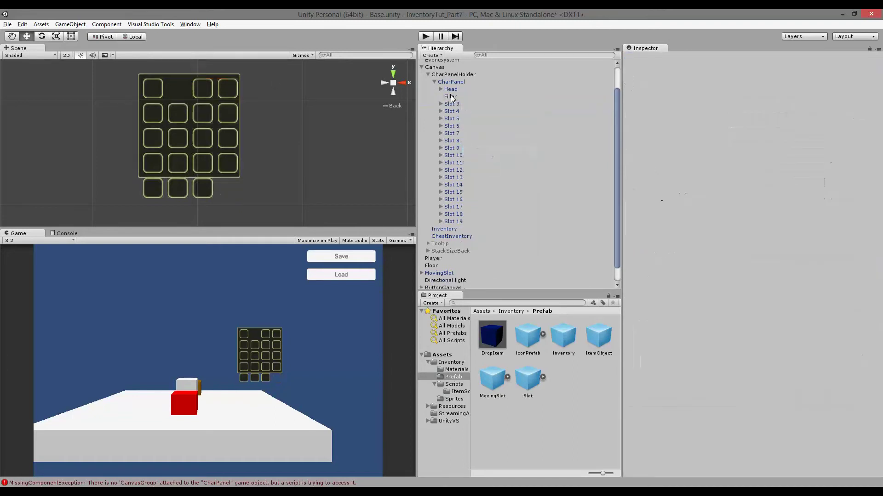
right_click(452, 98)
left_click(473, 134)
left_click_drag(469, 228, 459, 101)
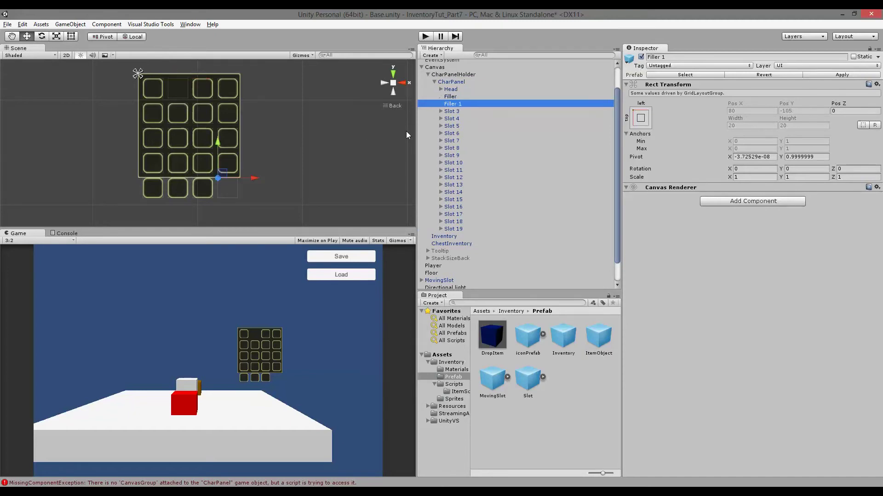
Step: Undo the Filler duplication and reordering and the deletion of Slot 2
key("ctrl+z")
key("ctrl+z")
key("ctrl+z")
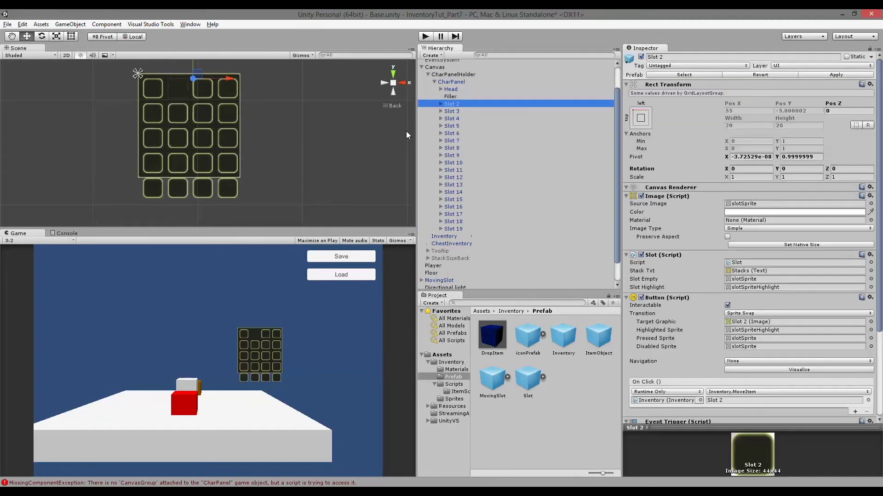
key("ctrl+z")
key("ctrl+z")
Step: Move Slot 19 between Slot 16 and Slot 17 in CharPanel's child order
left_click(457, 104)
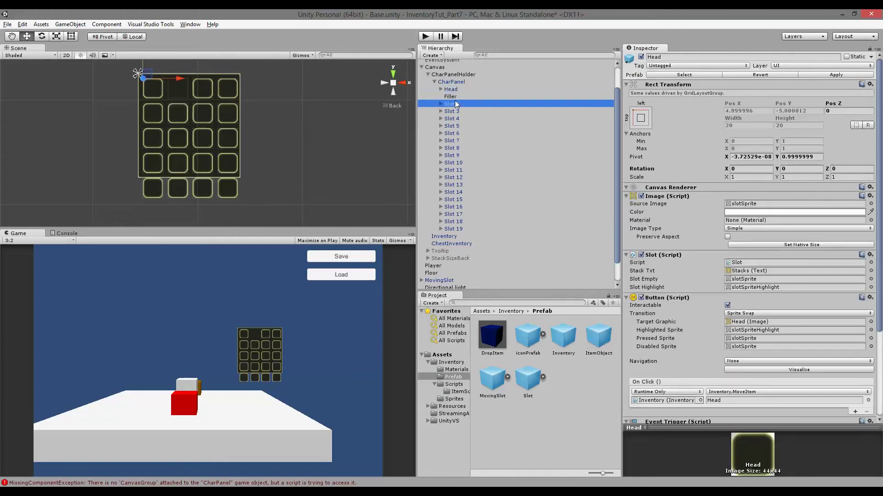
left_click_drag(456, 231, 457, 209)
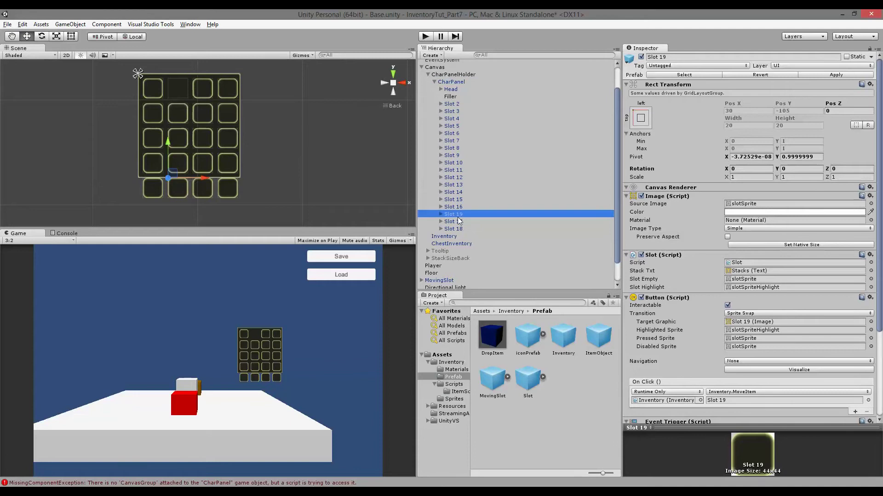
left_click(457, 206)
left_click(459, 214)
left_click(462, 227)
Step: Delete Slot 2's Stacks child and accept losing the prefab connection
left_click(454, 104)
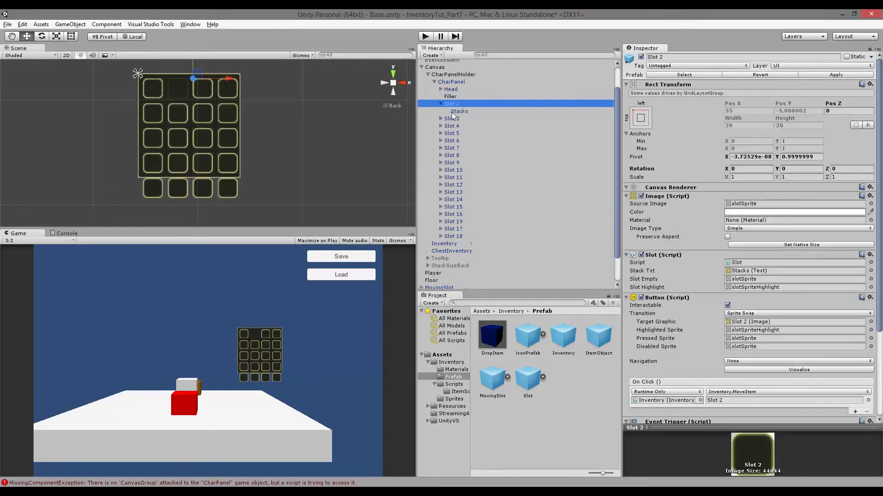
key("Right")
left_click_drag(454, 111, 453, 102)
left_click(465, 272)
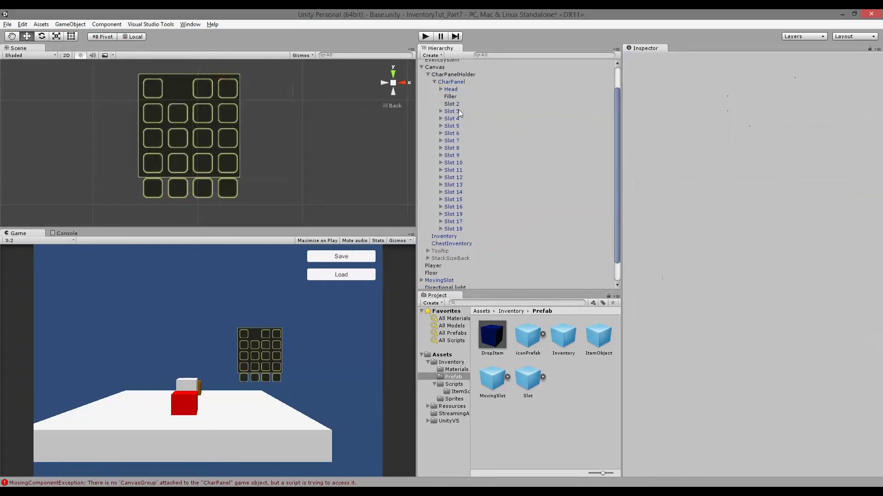
Step: Remove the Image, Slot, Button and Event Trigger components from Slot 2
left_click(451, 103)
right_click(669, 252)
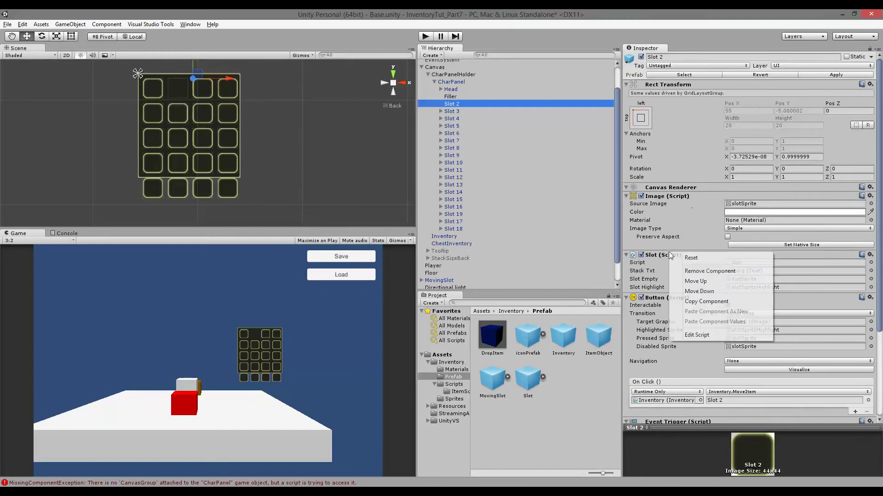
left_click(674, 253)
right_click(668, 197)
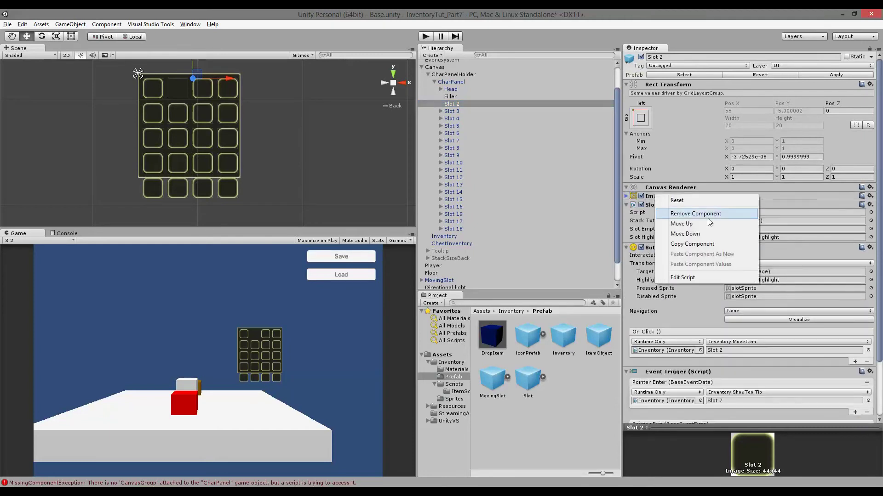
left_click(712, 217)
right_click(678, 199)
left_click(711, 217)
right_click(659, 195)
left_click(687, 215)
right_click(668, 197)
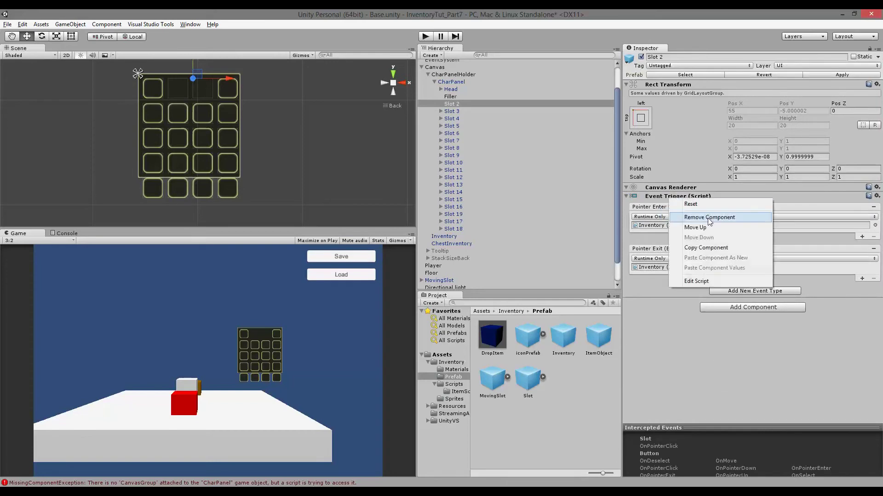
left_click(707, 217)
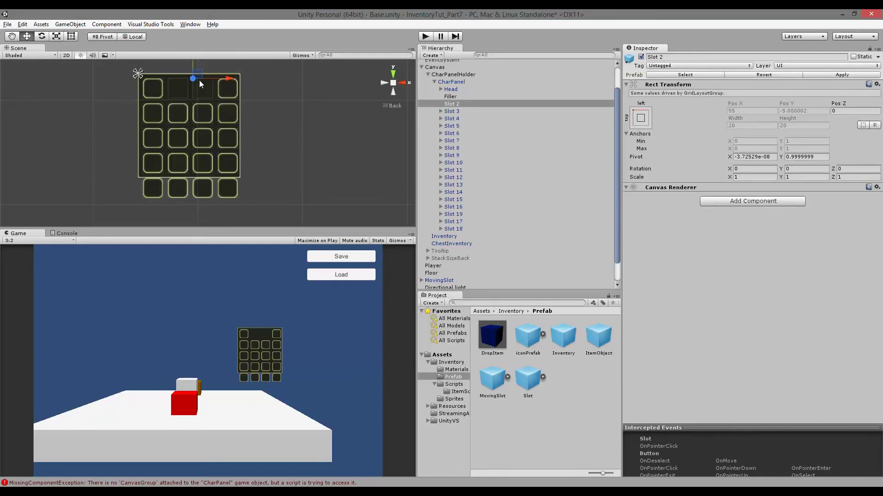
Step: Rename the stripped Slot 2 object in CharPanel as Filler
left_click(452, 103)
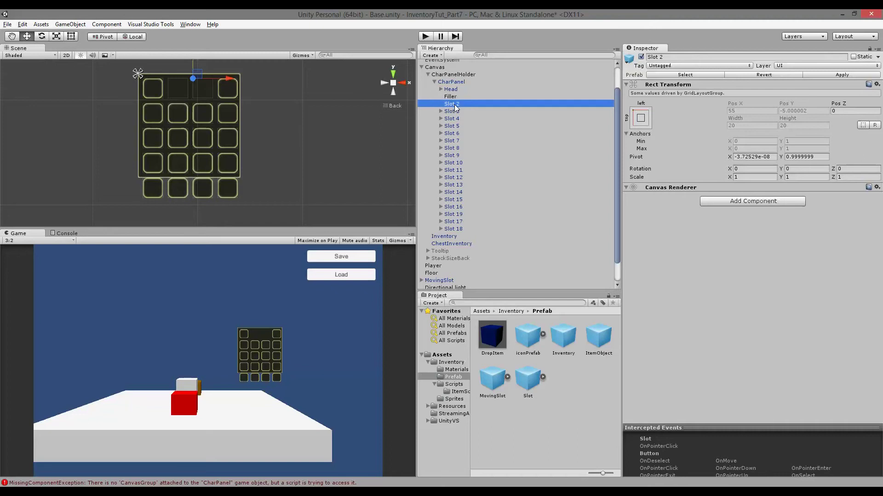
type("Filler")
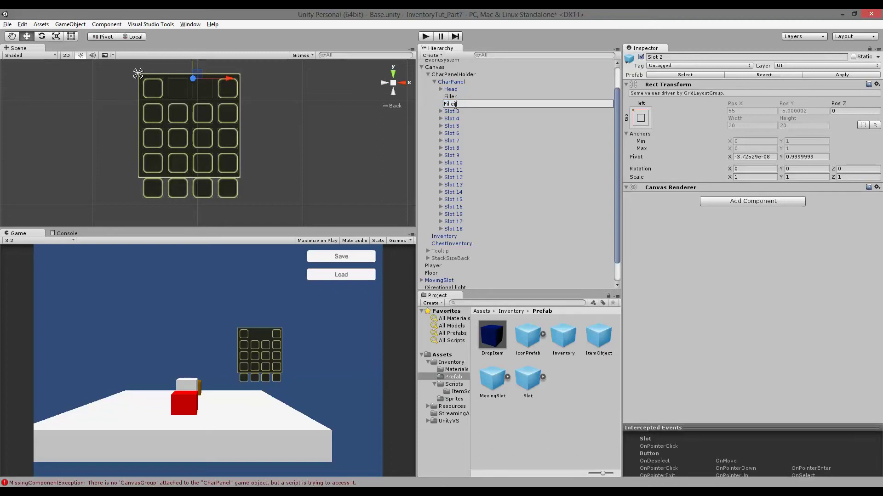
key("Return")
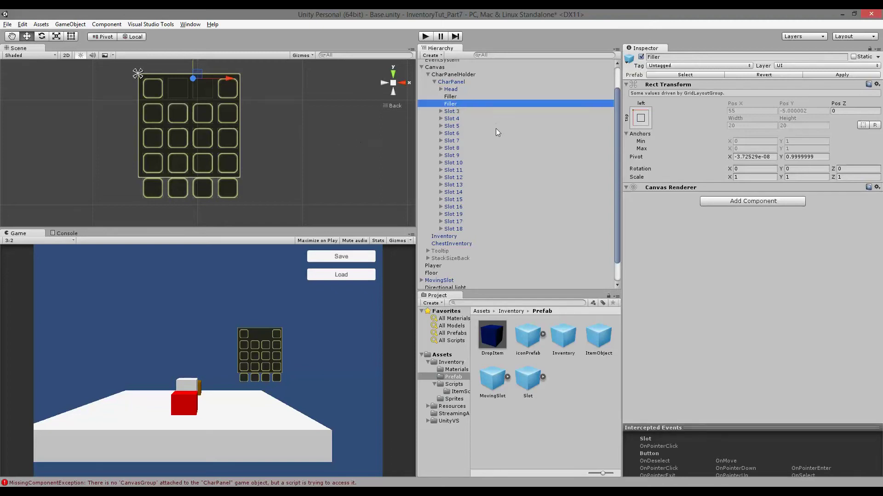
key("Up")
key("Up")
left_click(453, 103)
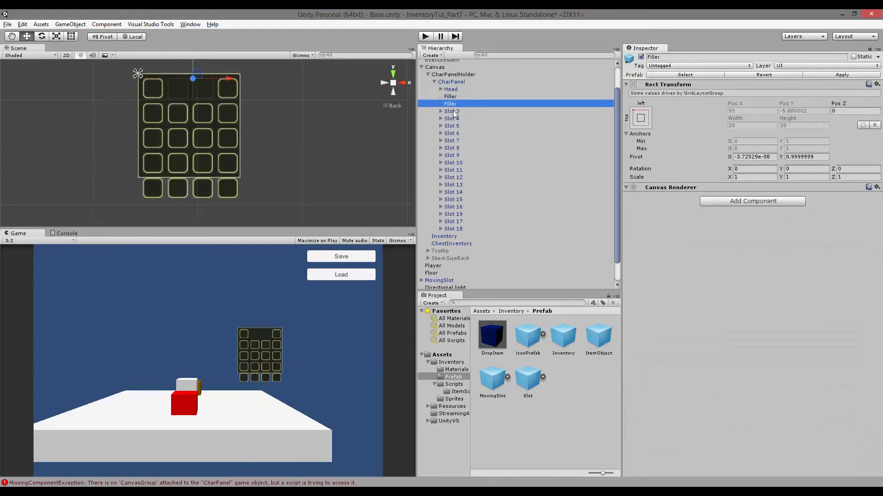
Step: Rename Slot 3 as Neck and Slot 4 as Shoulders in CharPanel
left_click(453, 112)
key("F2")
type("Neck")
key("Return")
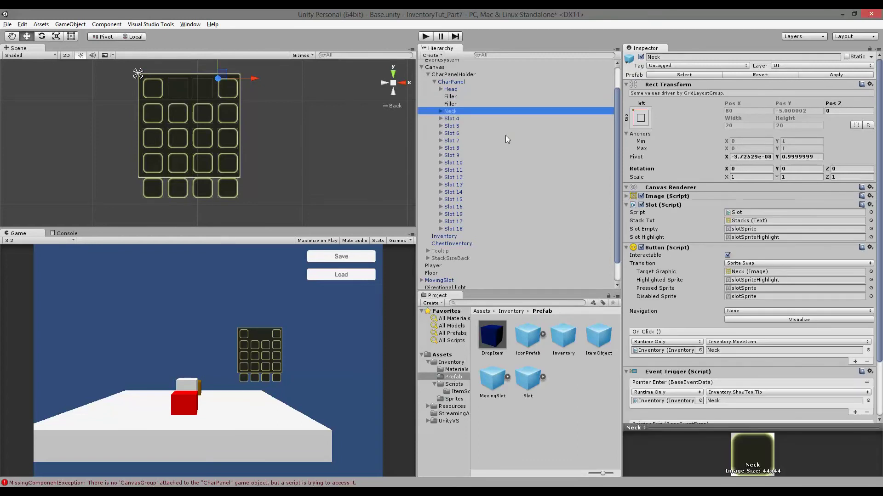
left_click(456, 117)
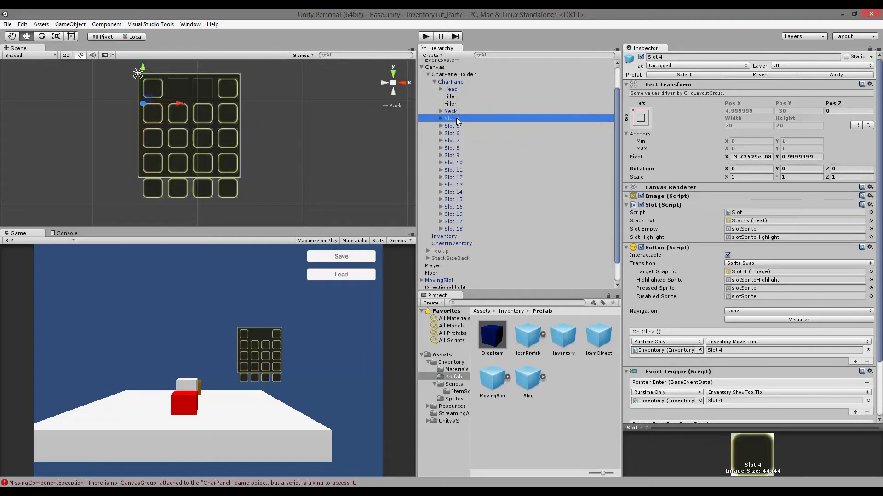
key("F2")
type("Shoulders")
key("Return")
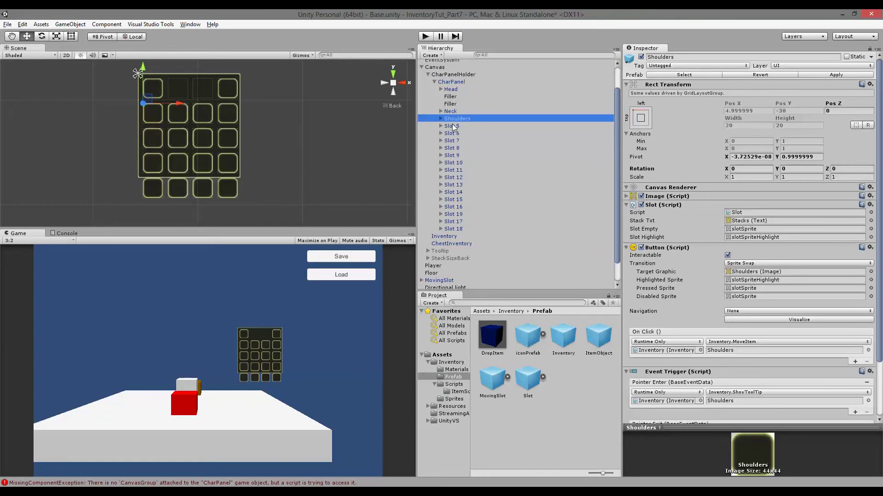
Step: Remove the Slot, Image, Button and Event Trigger components from Slot 5 and Slot 6 together
left_click(452, 126)
left_click(453, 134, "shift")
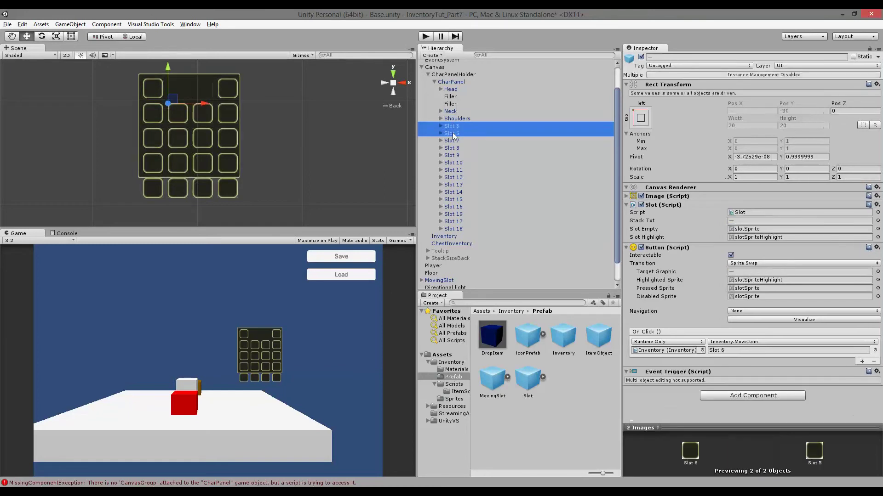
right_click(670, 207)
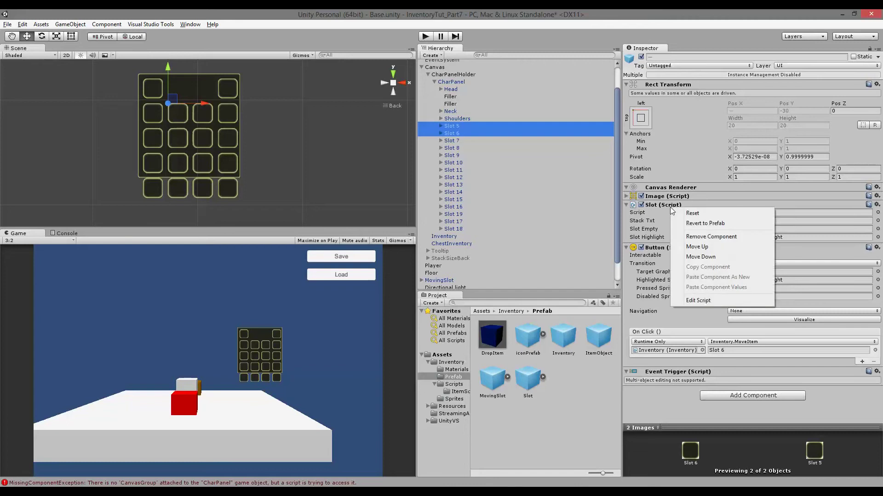
left_click(726, 238)
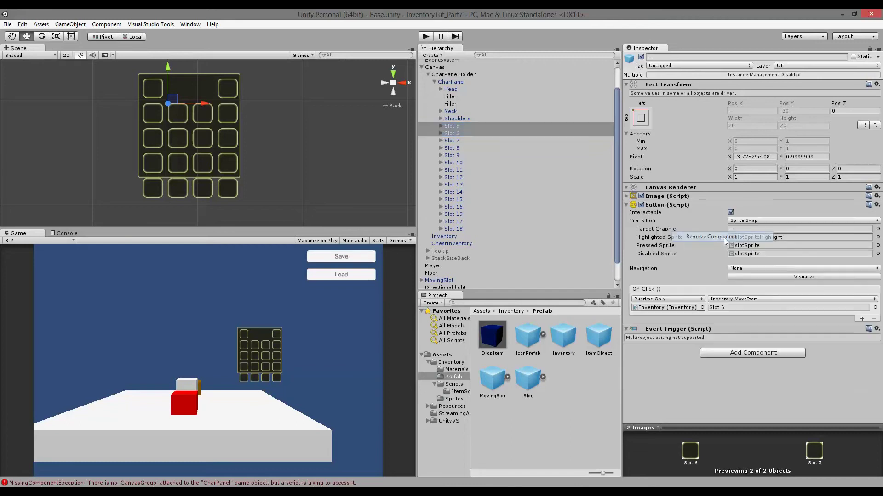
right_click(662, 199)
left_click(692, 227)
right_click(668, 198)
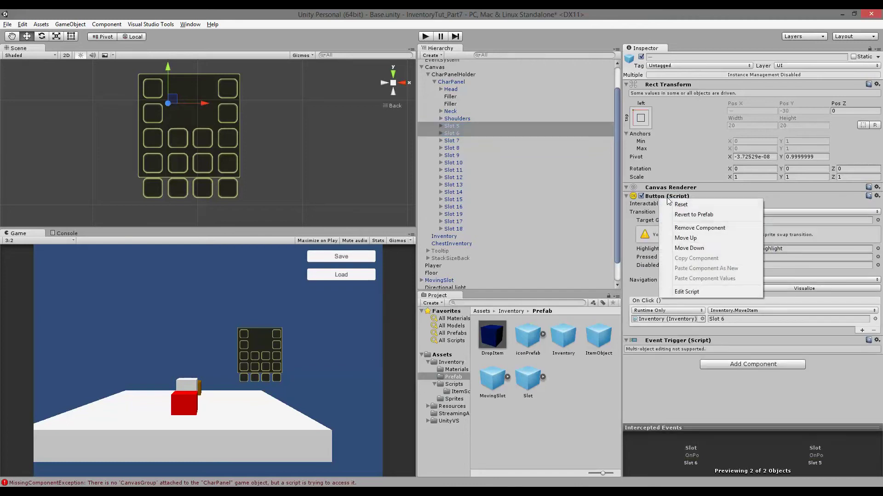
left_click(701, 228)
right_click(662, 198)
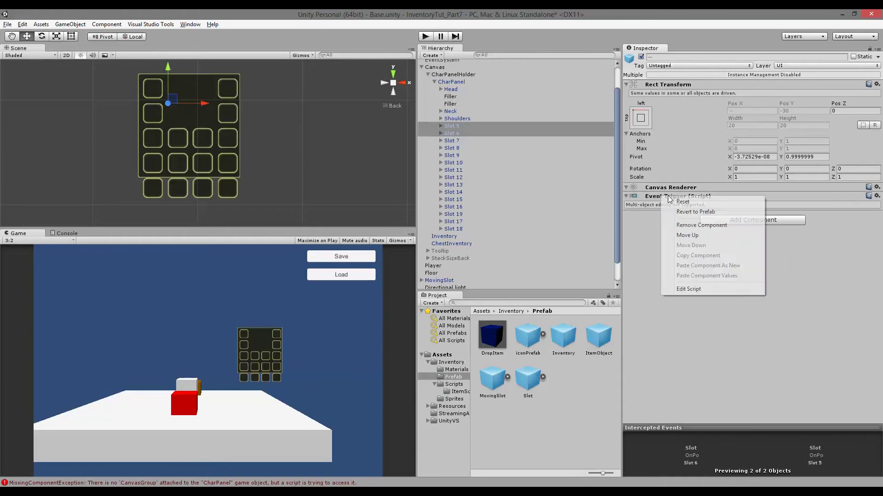
left_click(701, 225)
Step: Delete the Stacks children of Slot 5 and Slot 6 and accept losing the prefab connection
left_click(441, 127)
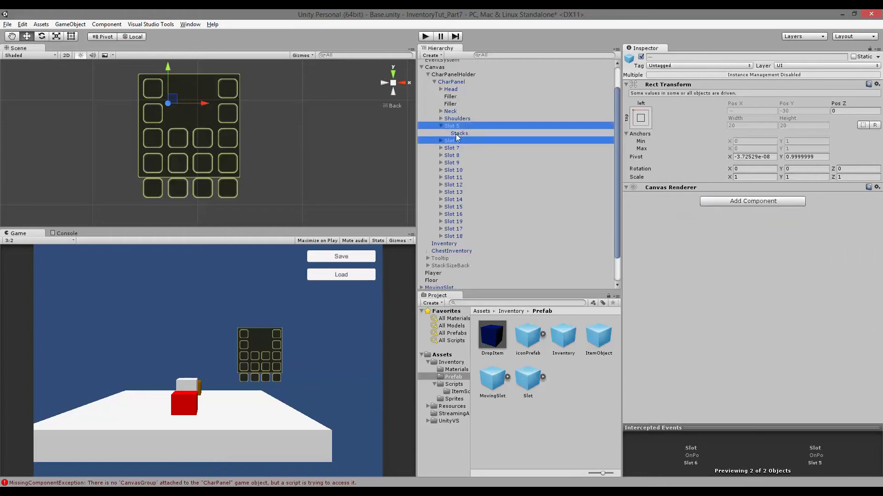
left_click(459, 133)
left_click(459, 148)
left_click(461, 133, "ctrl")
key("Delete")
key("Return")
Step: Rename both Slot 5 and Slot 6 in CharPanel as Filler
left_click(450, 125)
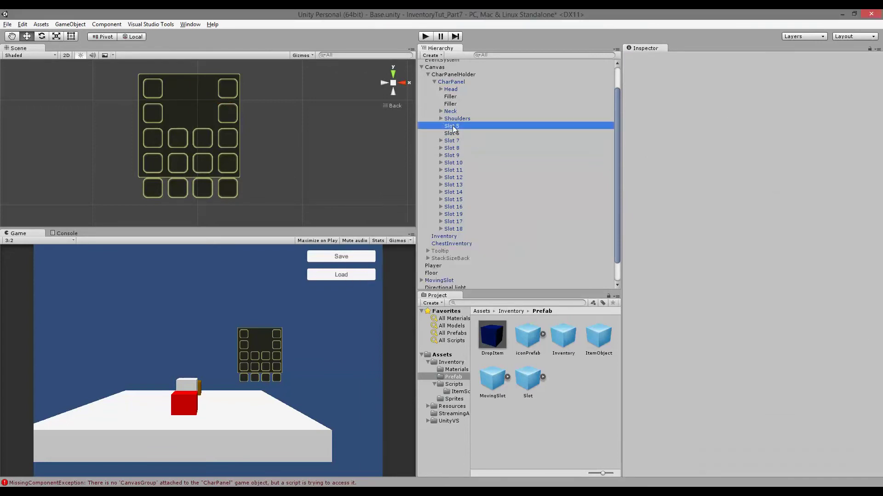
left_click(452, 134, "ctrl")
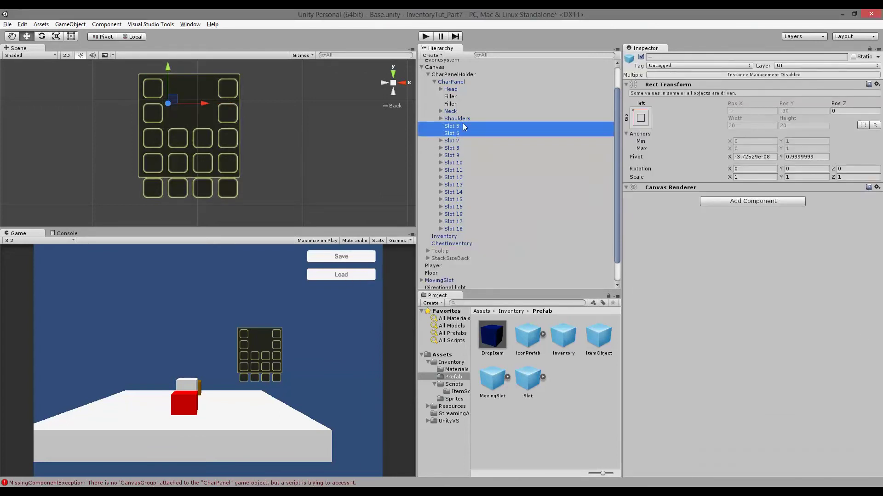
left_click(463, 124)
type("ller")
key("Return")
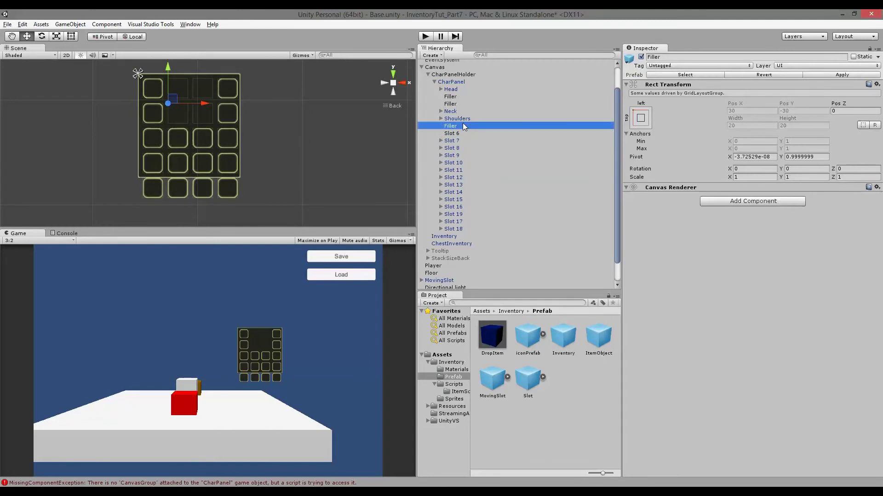
left_click(462, 133)
key("F2")
type("Filler")
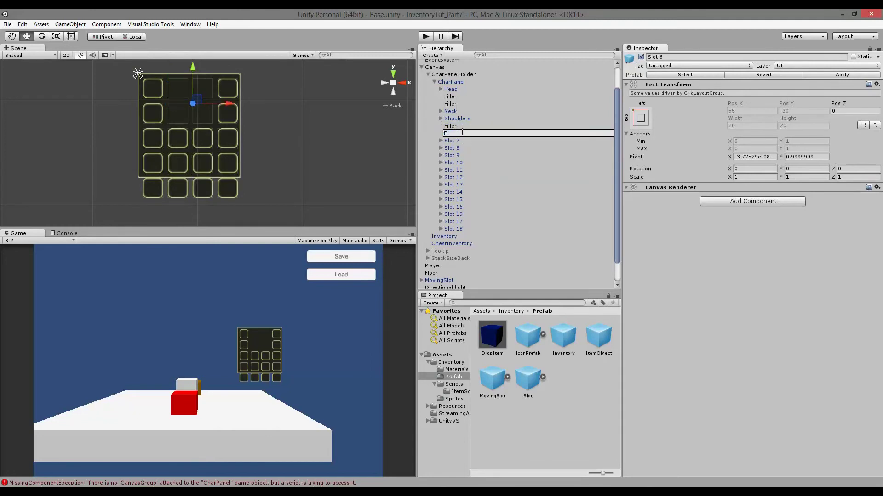
key("Return")
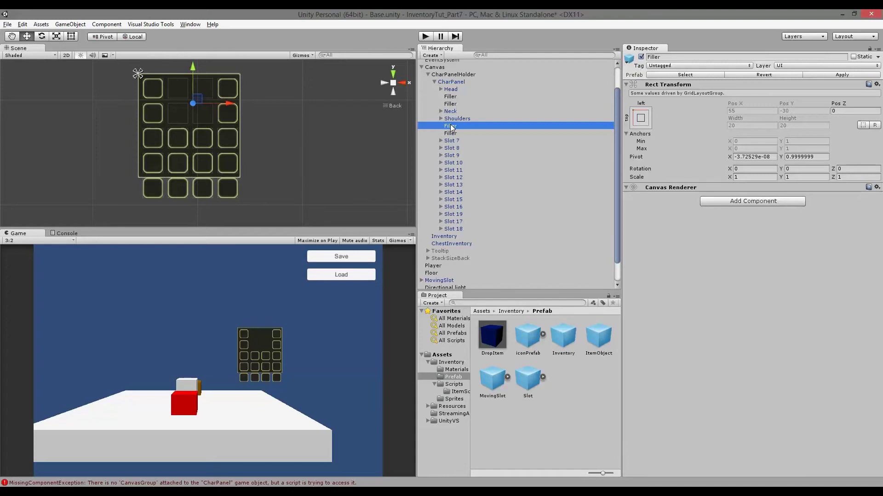
Step: Rename Slot 7 as Belt and Slot 8 as Chest in CharPanel
left_click(454, 140)
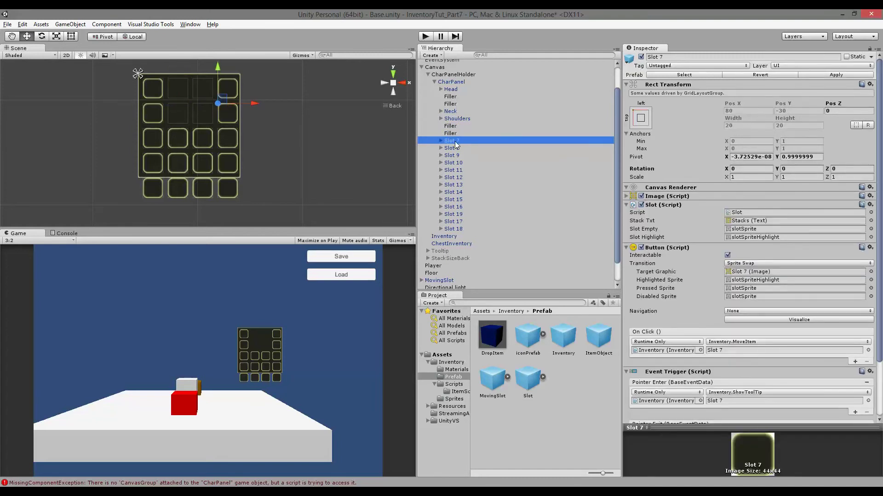
key("F2")
type("Belt")
key("Return")
left_click(458, 148)
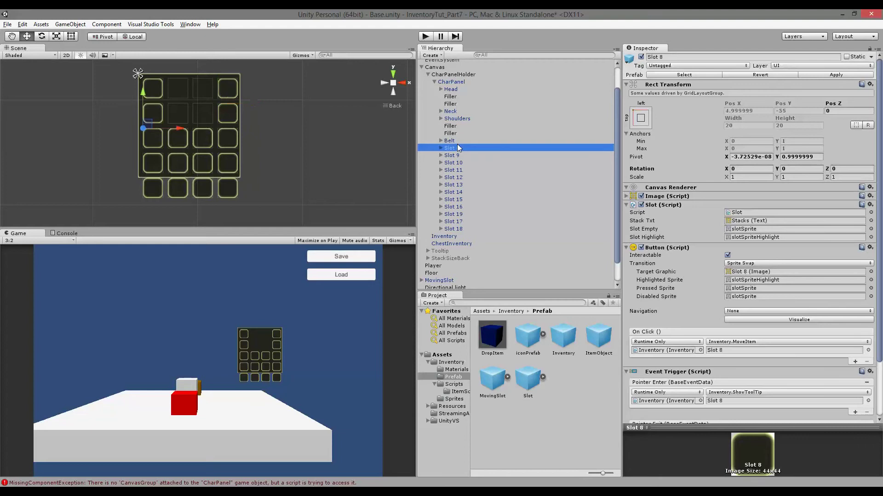
key("F2")
type("Chest")
key("Return")
Step: Remove the Image, Slot, Button and Event Trigger components from Slot 9 and Slot 10 together
left_click(452, 156)
left_click(454, 163, "shift")
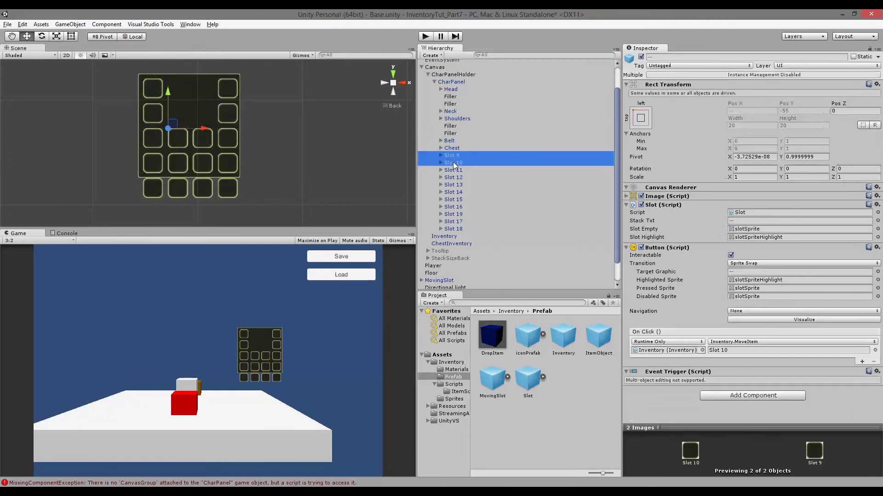
right_click(679, 194)
left_click(732, 226)
right_click(684, 196)
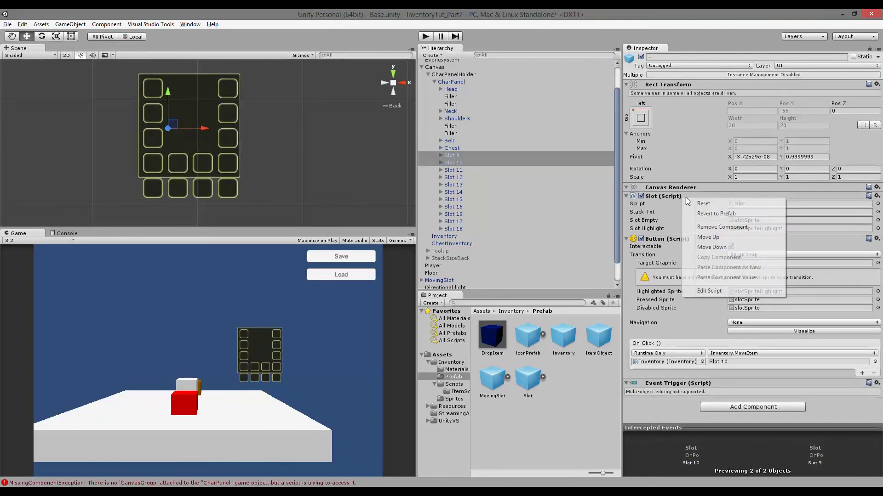
left_click(719, 227)
right_click(670, 203)
left_click(711, 225)
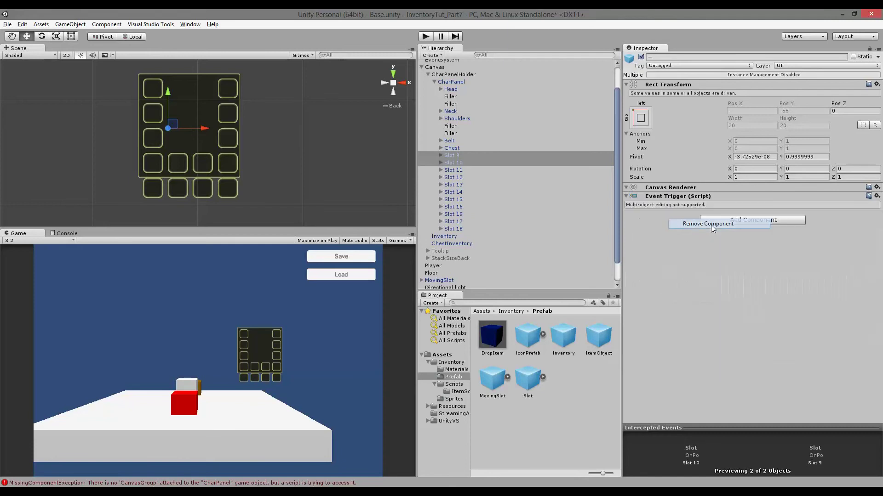
right_click(658, 196)
left_click(702, 222)
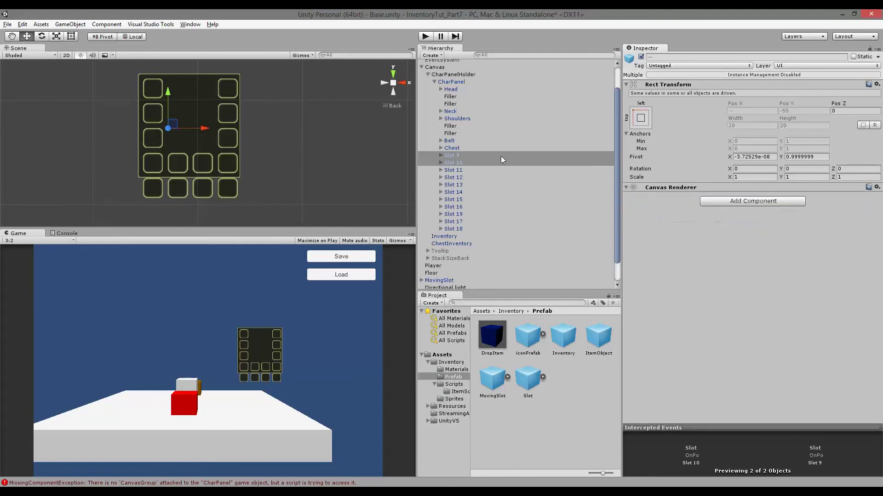
Step: Delete the Stacks children of Slot 10 and Slot 9, accepting the loss of each prefab connection
left_click(442, 155)
left_click(441, 171)
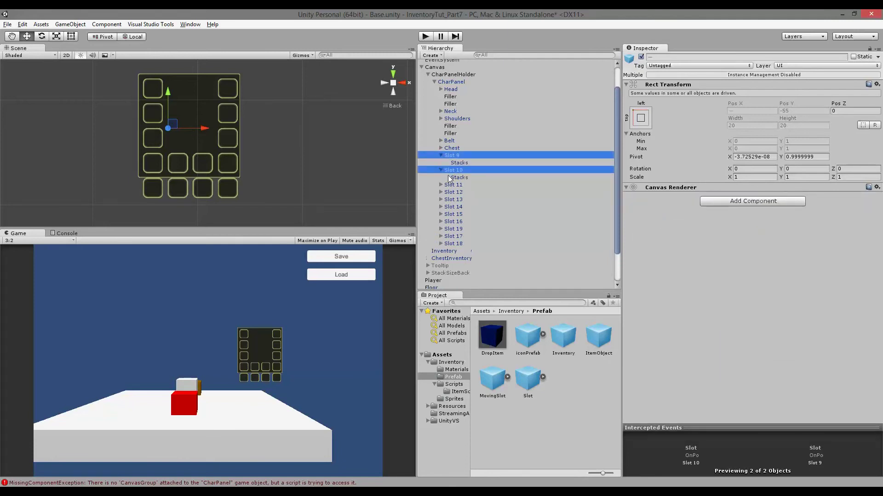
left_click(459, 178)
key("Delete")
left_click(466, 272)
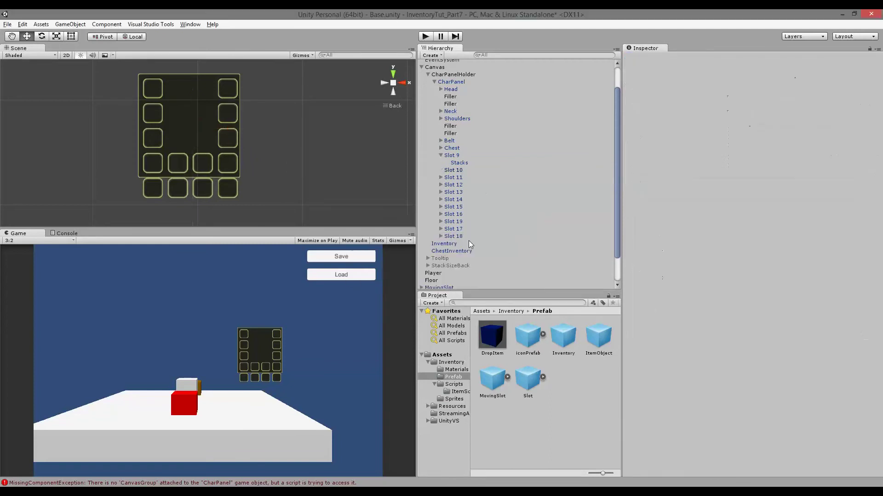
left_click(458, 162)
key("Delete")
left_click(466, 272)
Step: Rename both Slot 9 and Slot 10 in CharPanel as Filler
left_click(450, 155)
left_click(449, 156)
type("Filler")
key("Return")
left_click(458, 163)
left_click(457, 163)
type("Fi")
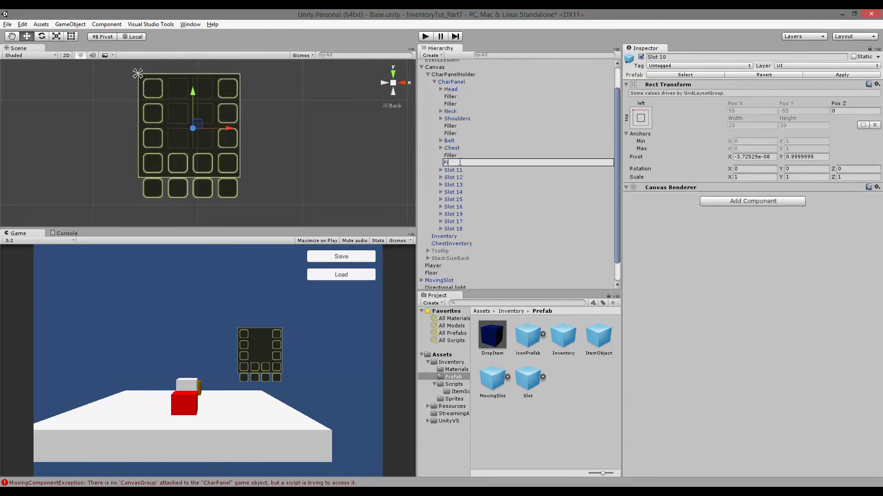
type("ller")
key("Return")
Step: Rename Slot 11 as Ring and Slot 12 as Legs in CharPanel
left_click(458, 170)
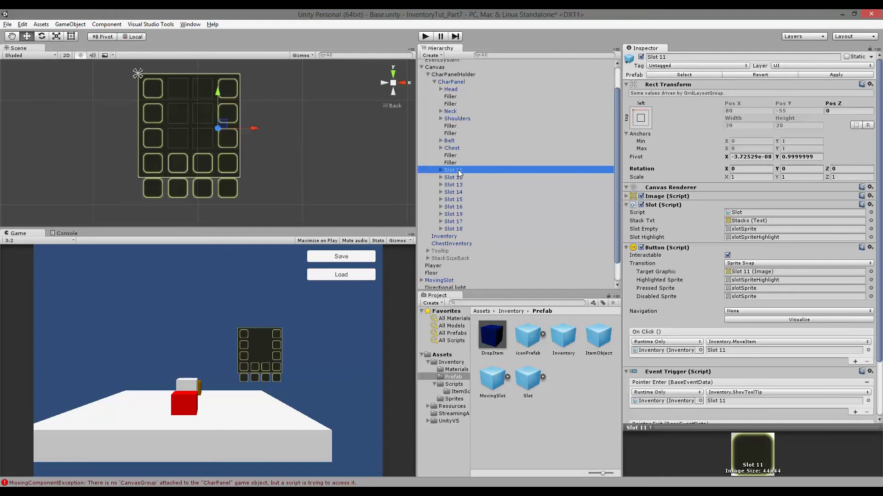
left_click(458, 170)
type("Ring")
key("Return")
left_click(458, 177)
key("F2")
type("Legs")
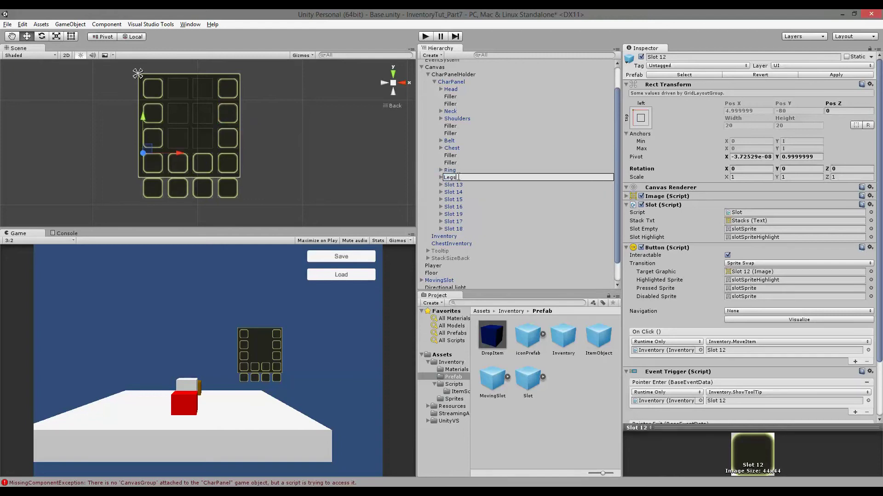
key("Return")
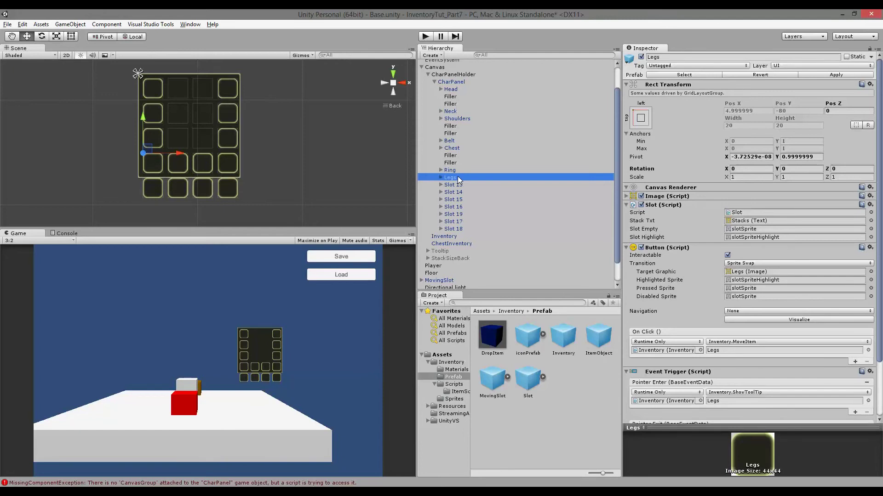
Step: Remove the Image, Slot, Button and Event Trigger components from Slot 13 and Slot 14 together
left_click(451, 185)
left_click(458, 192, "shift")
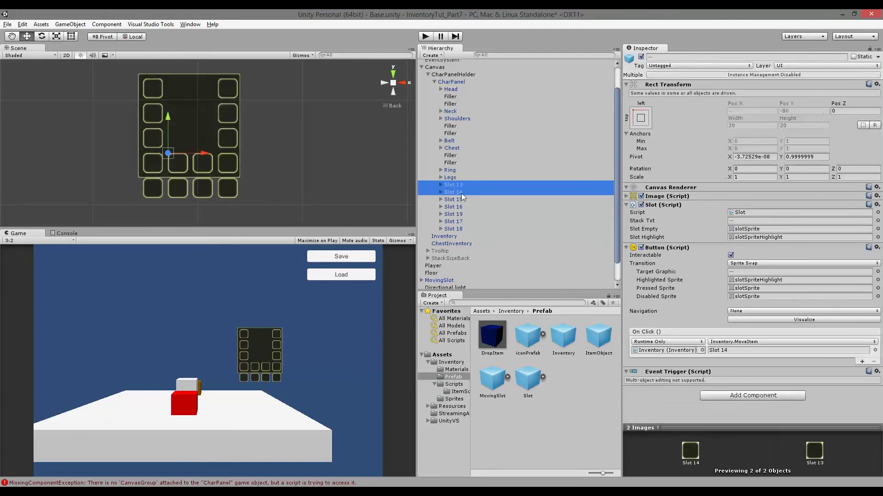
right_click(684, 198)
left_click(718, 224)
right_click(674, 195)
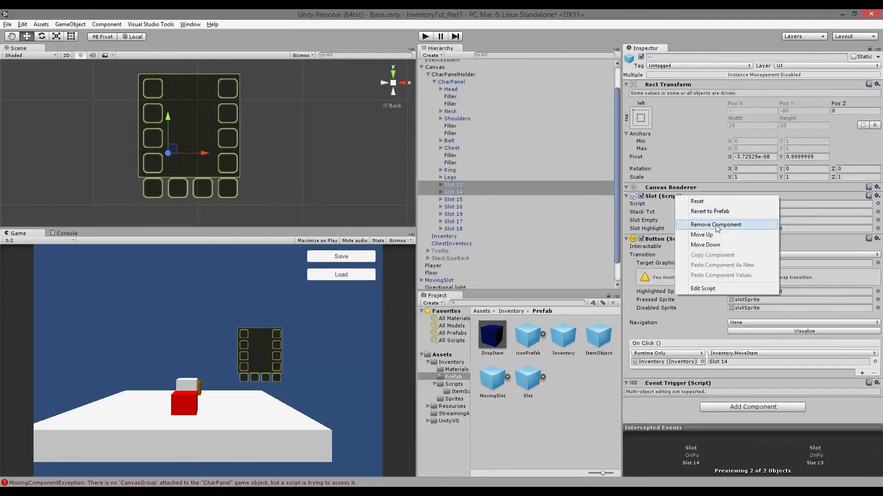
left_click(708, 224)
right_click(672, 197)
left_click(708, 225)
right_click(671, 199)
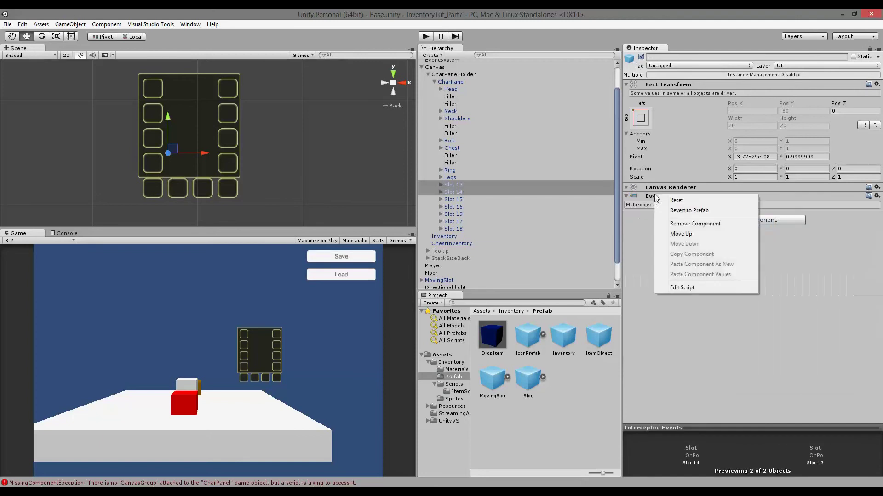
left_click(707, 224)
Step: Delete the Stacks children of Slot 14 and Slot 13, accepting the loss of each prefab connection
left_click(441, 185)
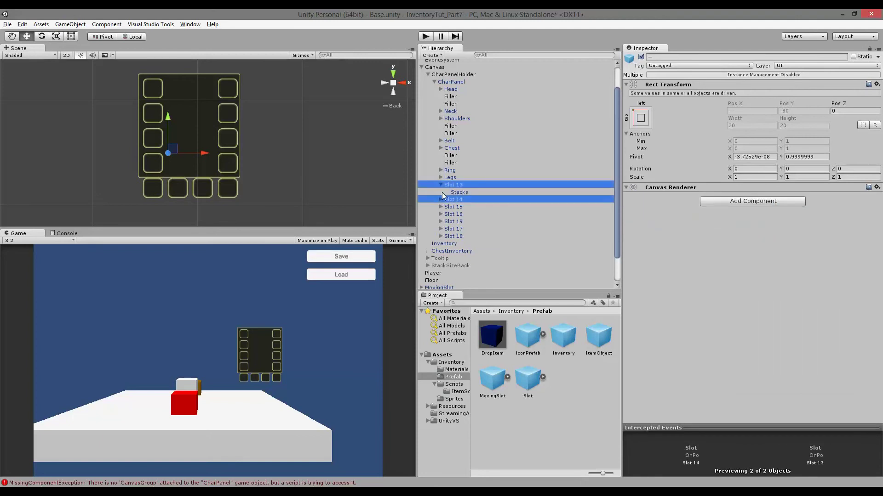
left_click(441, 199)
left_click(460, 207)
key("Delete")
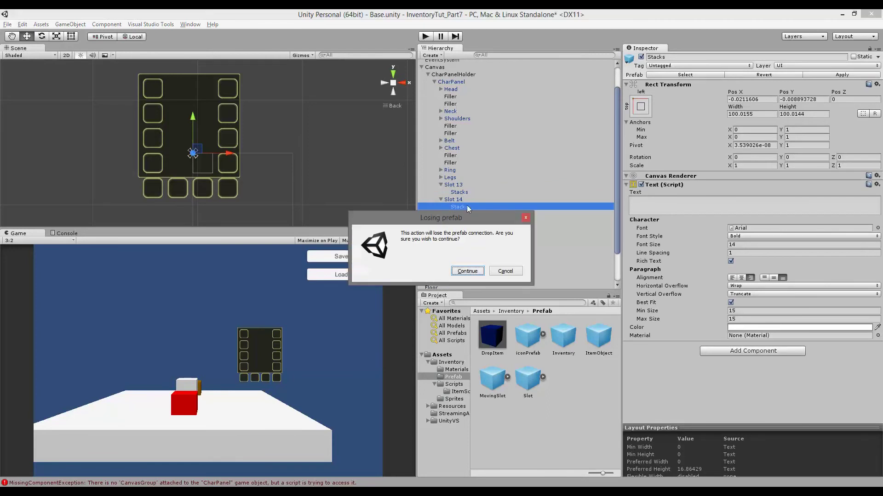
key("Return")
left_click(459, 192)
key("Delete")
key("Return")
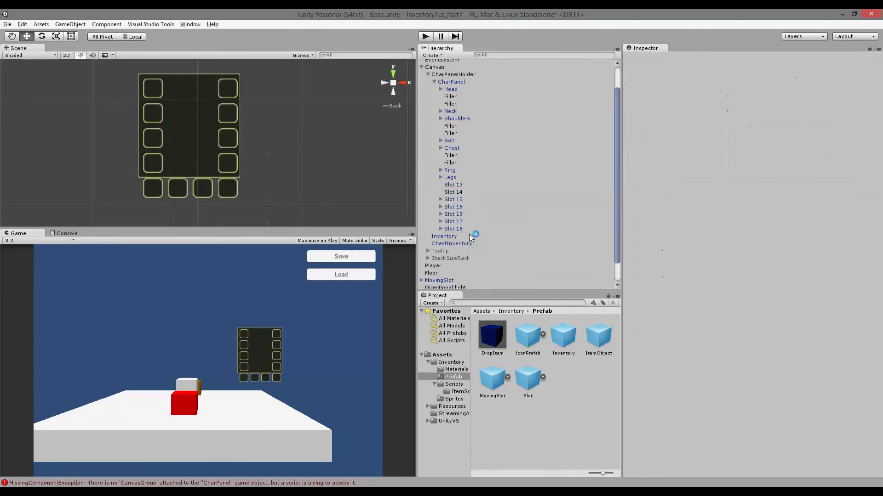
Step: Rename both Slot 13 and Slot 14 in CharPanel as Filler
left_click(456, 185)
key("F2")
type("Fil")
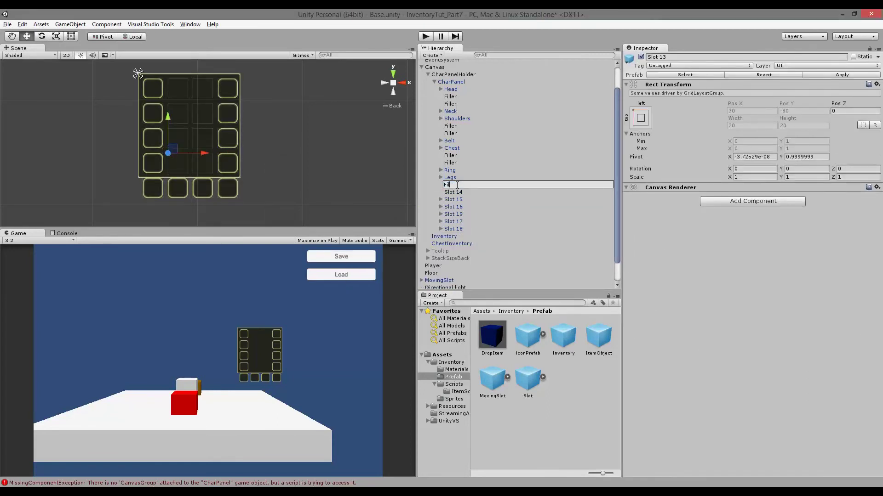
type("ler")
key("Return")
left_click(463, 192)
key("F2")
type("Filler")
key("Return")
Step: Rename Slot 15 as Bracers and Slot 16 as Boots in CharPanel
left_click(460, 200)
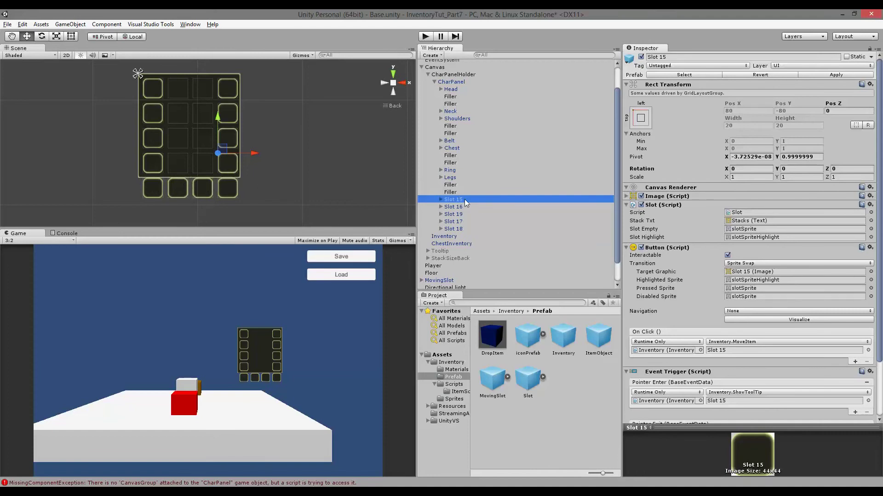
left_click(453, 193)
left_click(454, 200)
left_click(454, 201)
type("Bracers")
key("Return")
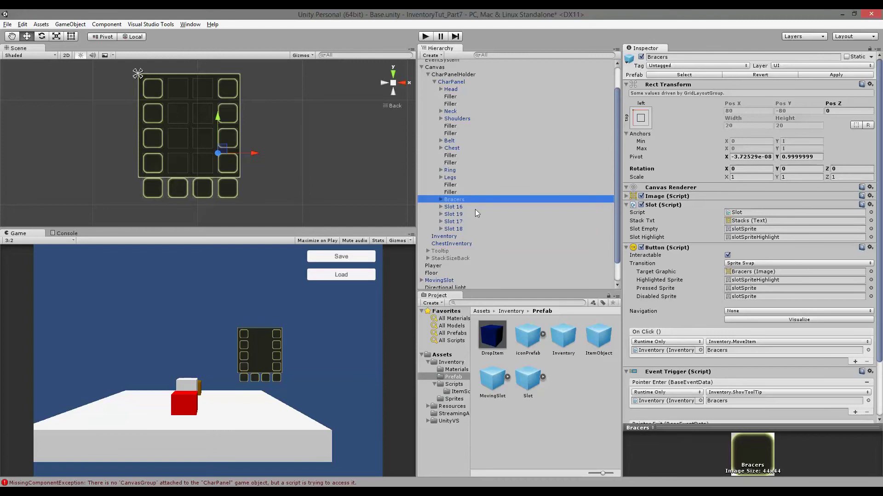
left_click(468, 207)
left_click(468, 207)
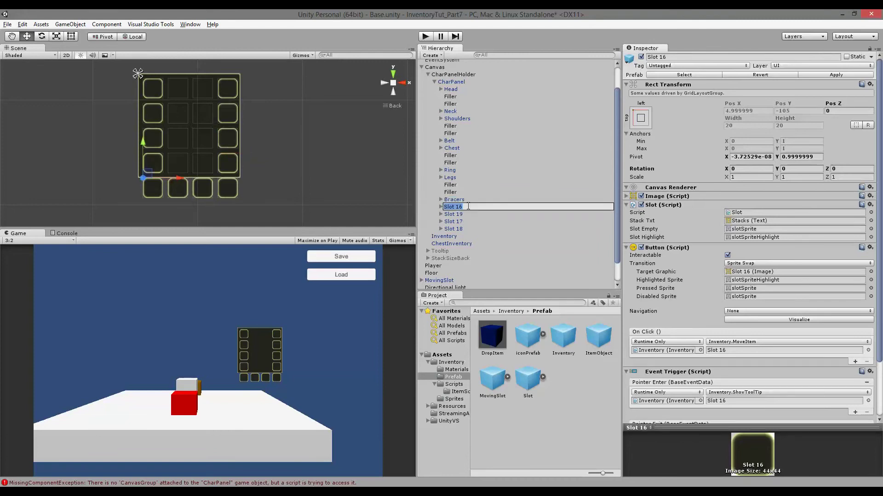
type("Boots")
key("Return")
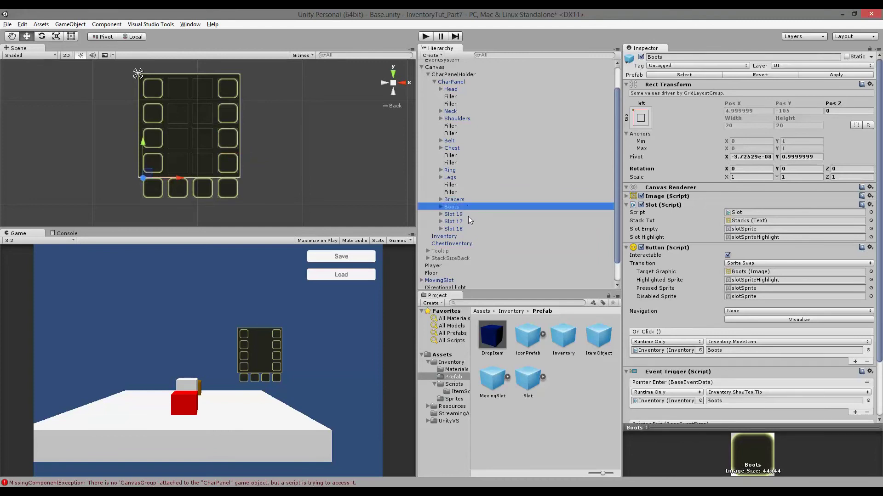
Step: Rename Slot 19 as MainHand and Slot 17 as OffHand in CharPanel
left_click(468, 216)
left_click(467, 215)
type("M")
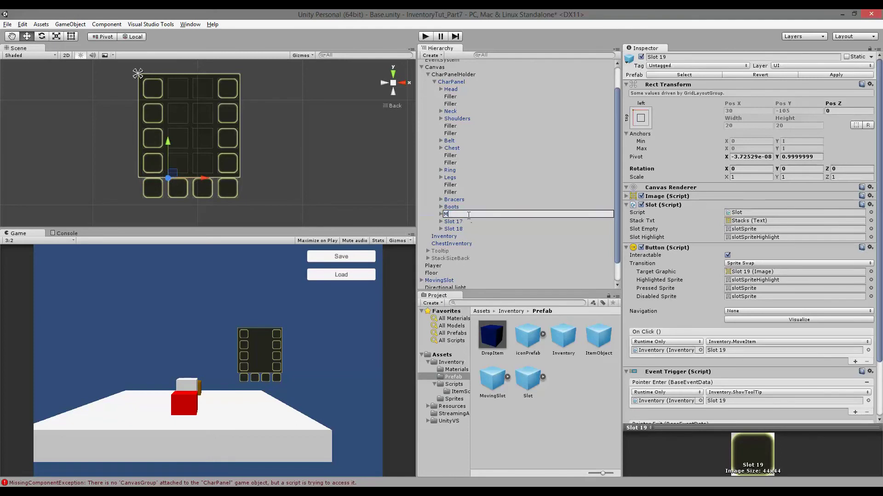
type("ainHand")
key("Return")
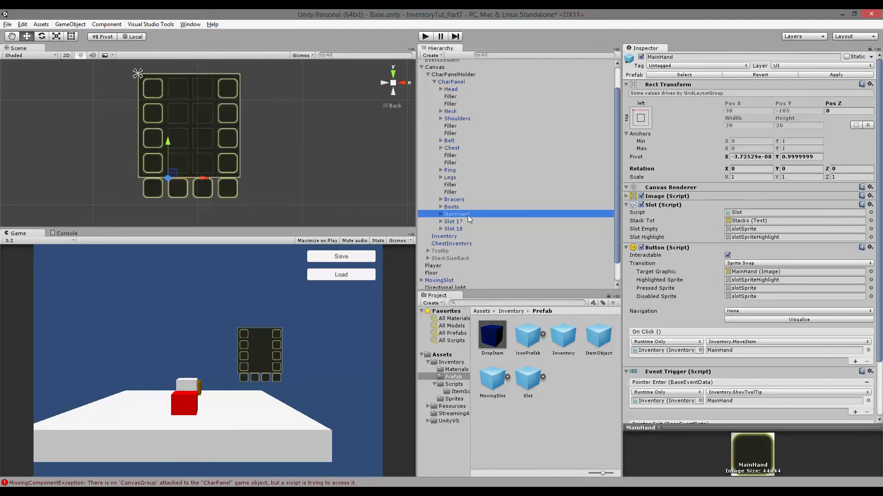
left_click(460, 221)
left_click(460, 221)
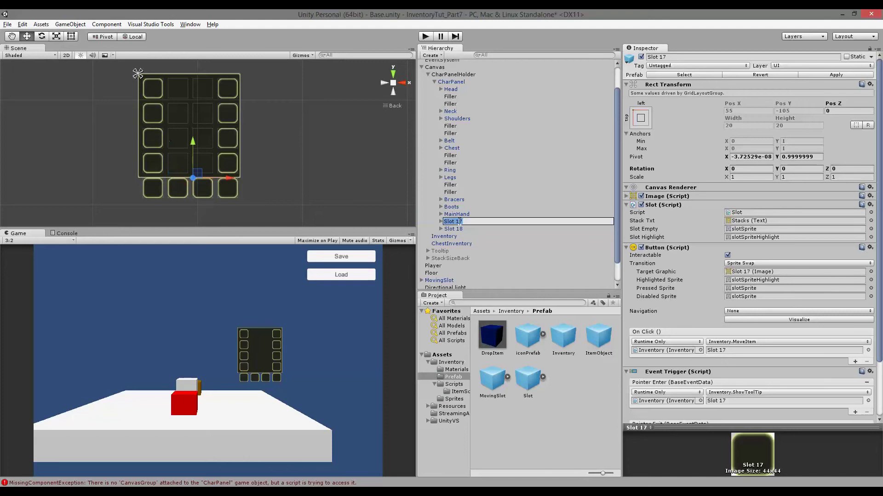
type("OffHand")
key("Return")
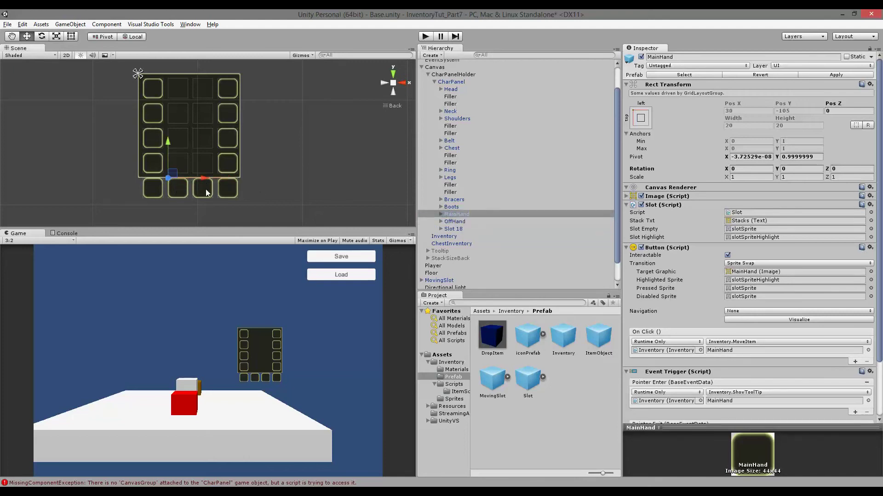
Step: Rename Slot 18, the last slot in CharPanel, as Trinket
left_click(455, 229)
left_click(455, 229)
type("Trinket")
key("Return")
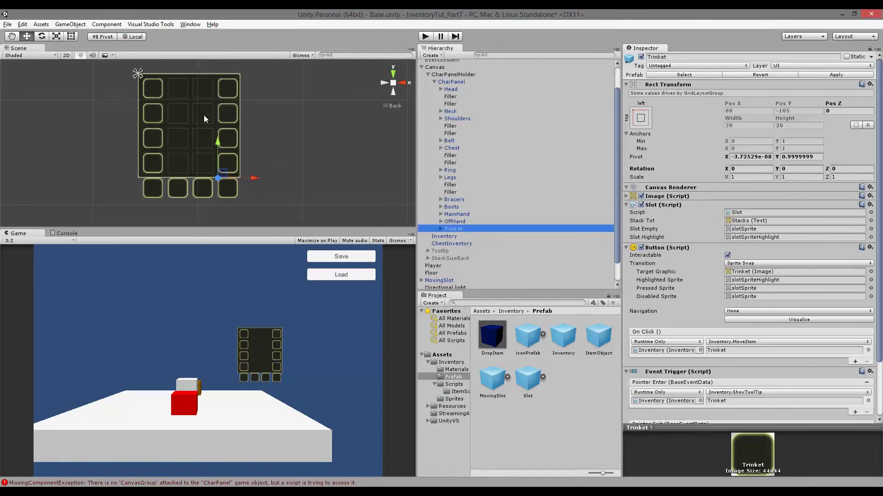
Step: Check where the Head, Neck, Shoulders, Bracers, Boots, MainHand and OffHand slots sit in the equipment grid
left_click(448, 89)
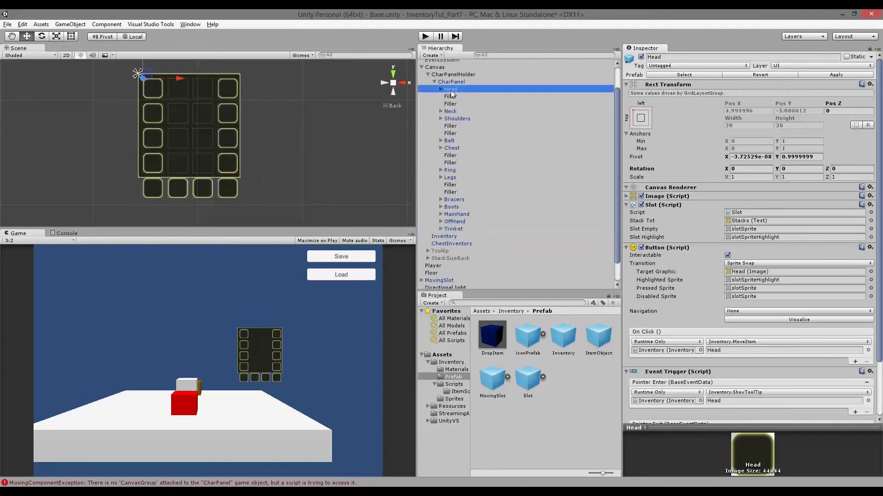
left_click(451, 111)
left_click(455, 119)
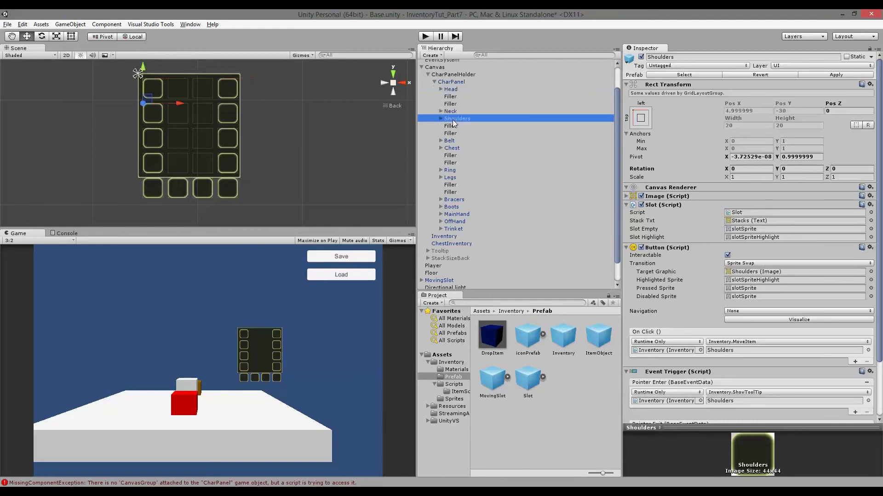
left_click(452, 90)
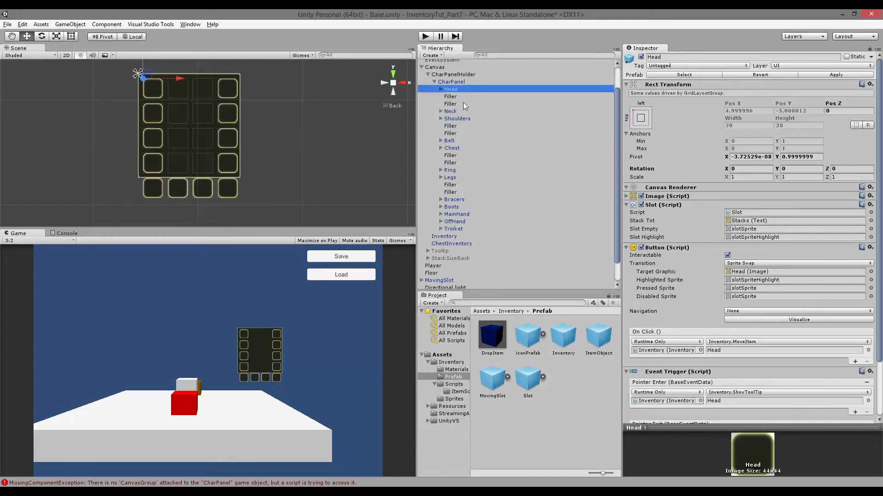
left_click(451, 112)
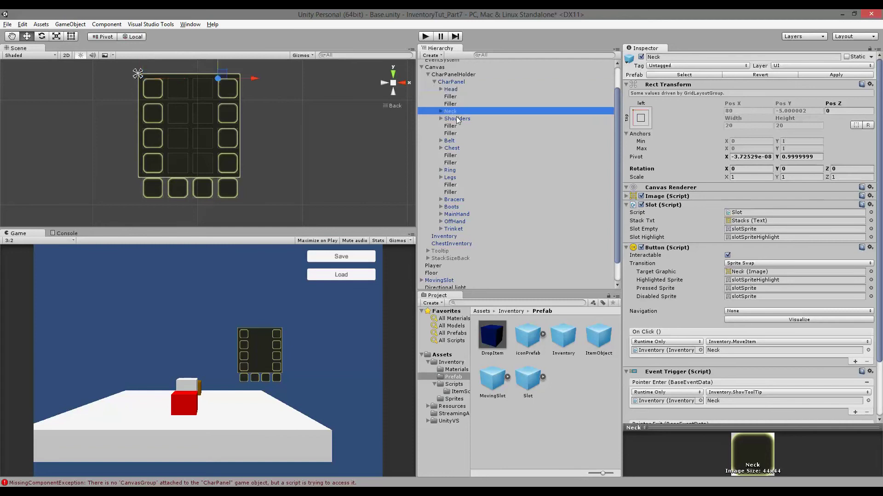
left_click(457, 120)
left_click(454, 200)
left_click(451, 206)
left_click(456, 214)
left_click(454, 221)
left_click(451, 207)
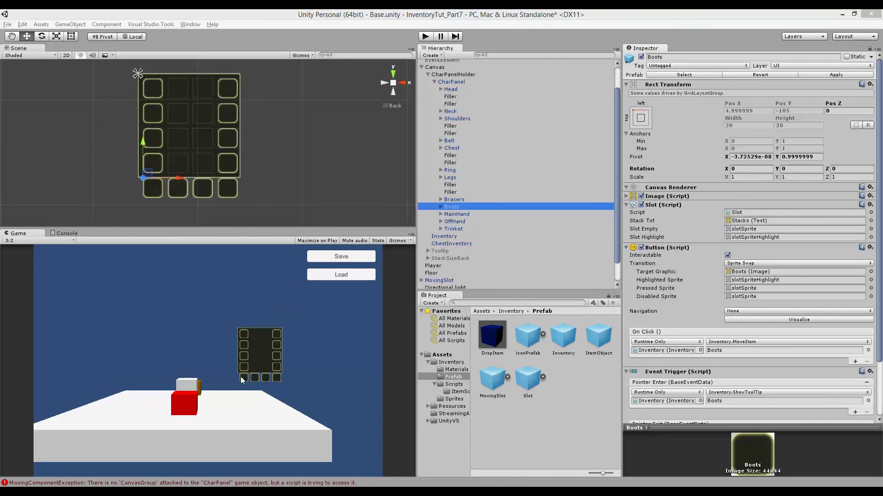
Step: Add a Content Size Fitter component to CharPanel
left_click(451, 81)
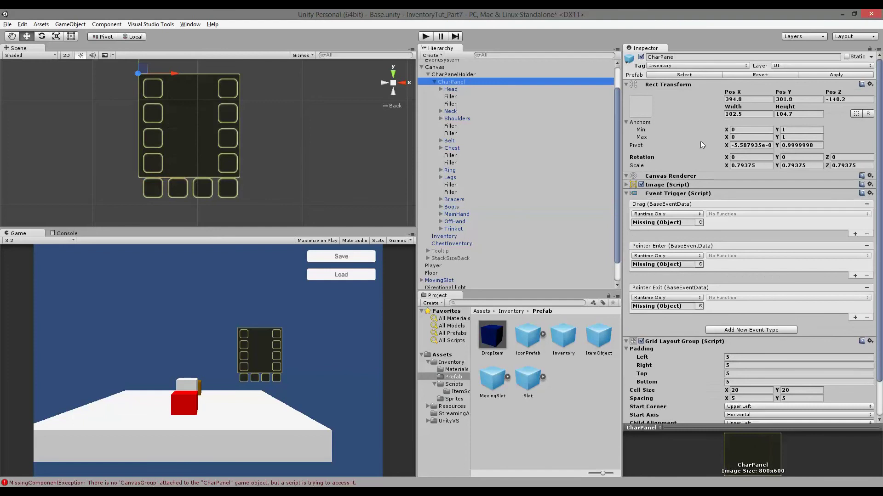
scroll(744, 308, "down", 3)
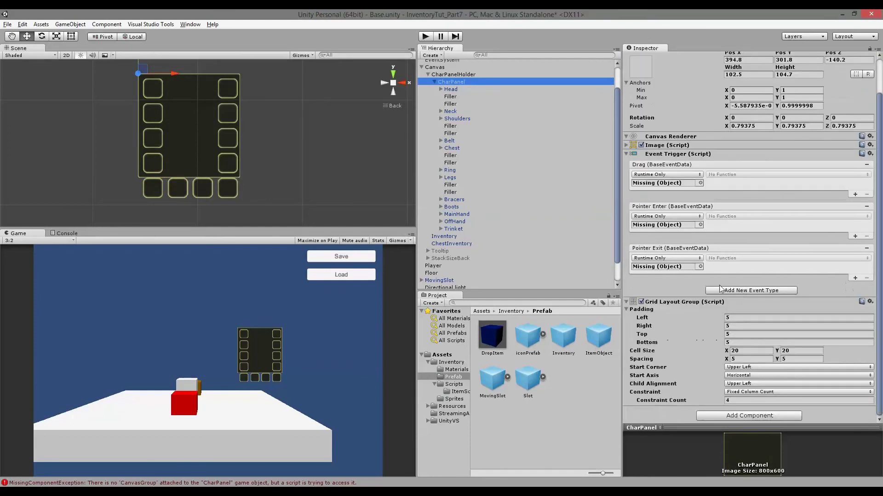
left_click(765, 415)
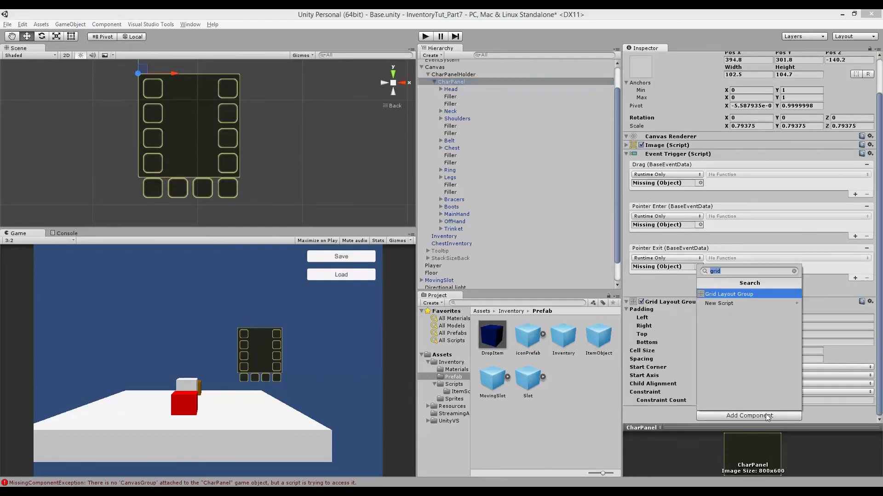
type("content")
left_click(760, 295)
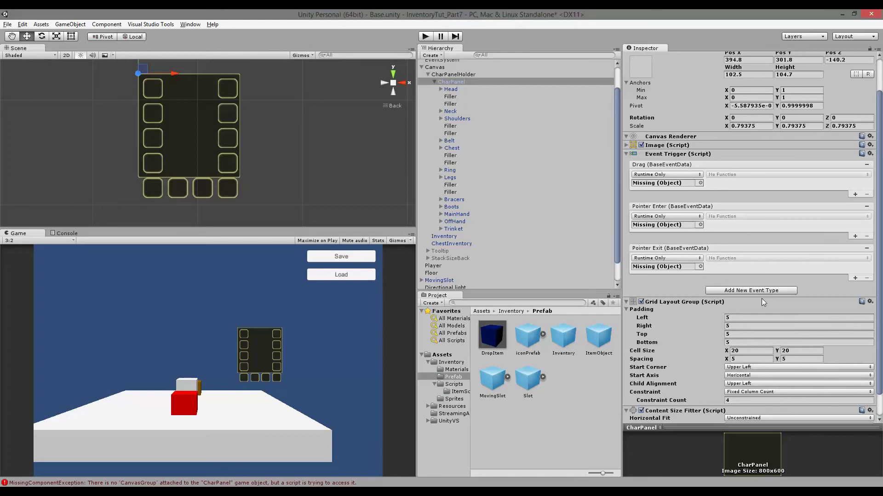
scroll(736, 300, "down", 3)
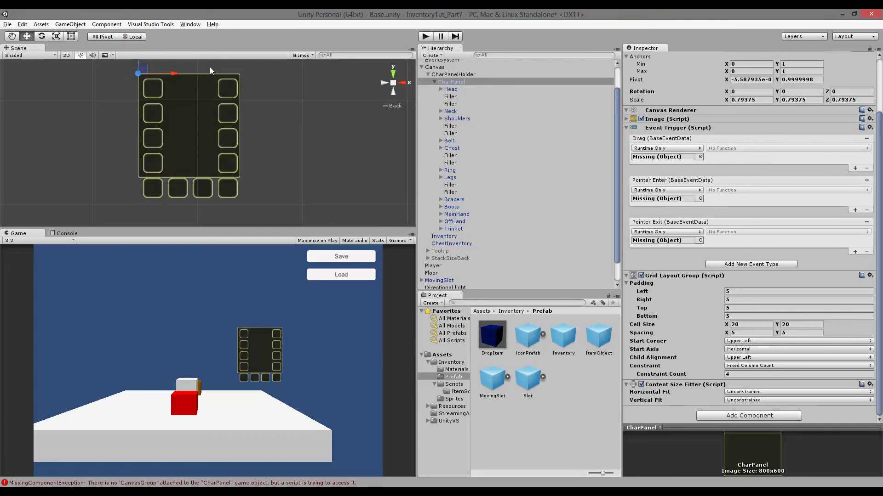
Step: Set the Horizontal Fit and Vertical Fit of CharPanel's Content Size Fitter to Preferred Size
left_click(747, 392)
left_click(765, 423)
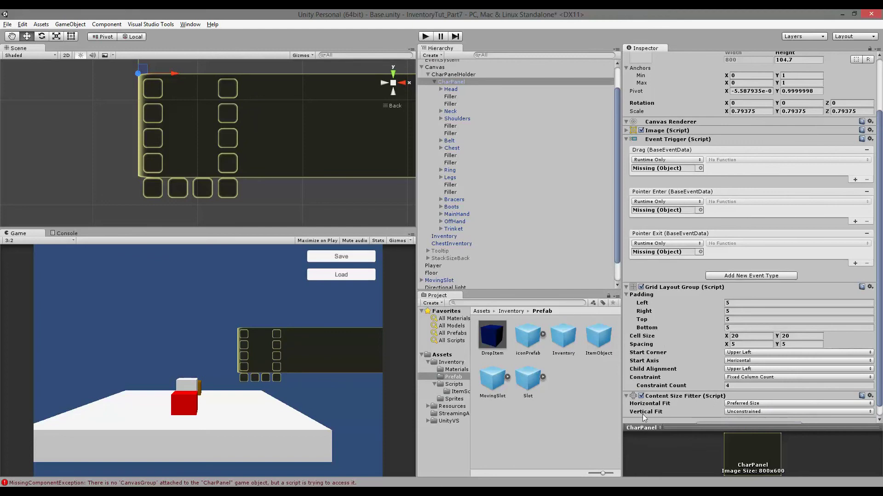
left_click(749, 413)
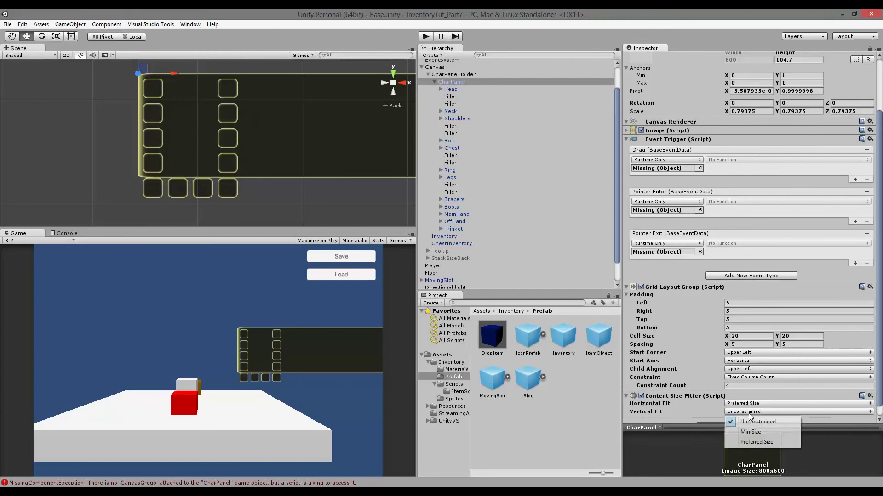
left_click(763, 443)
scroll(246, 148, "down", 8)
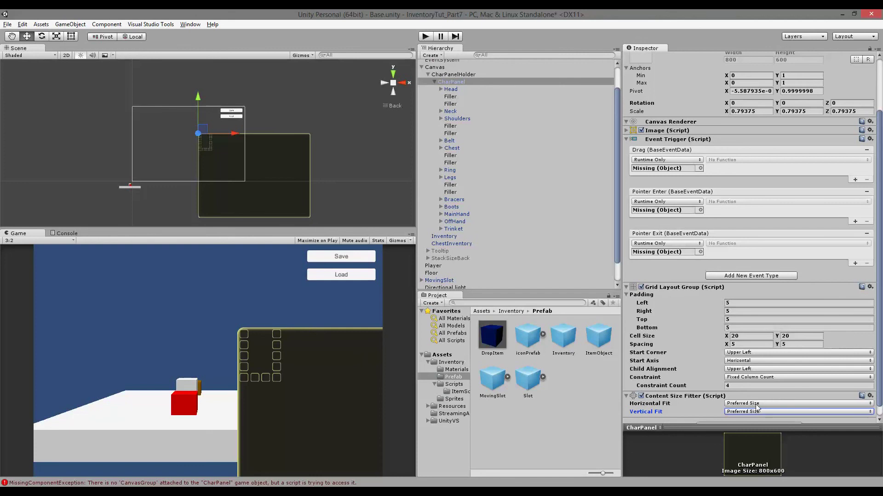
left_click_drag(880, 305, 880, 343)
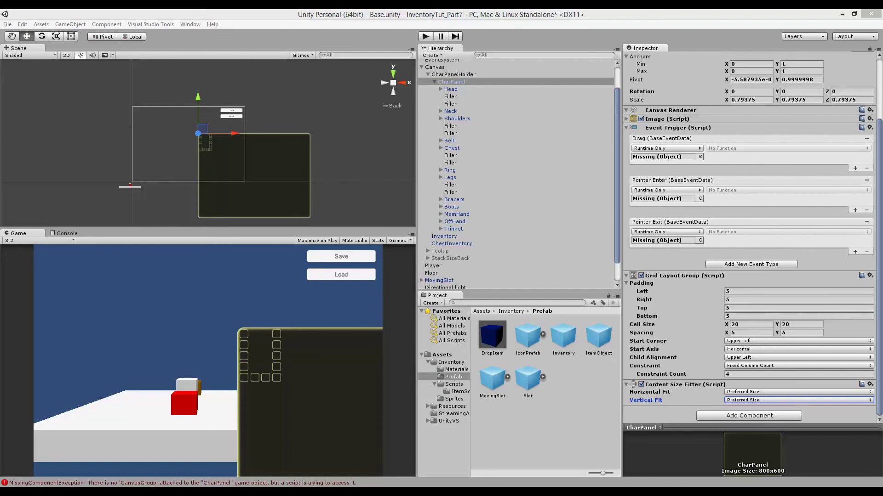
Step: Add a Layout Element component to CharPanel
left_click(746, 416)
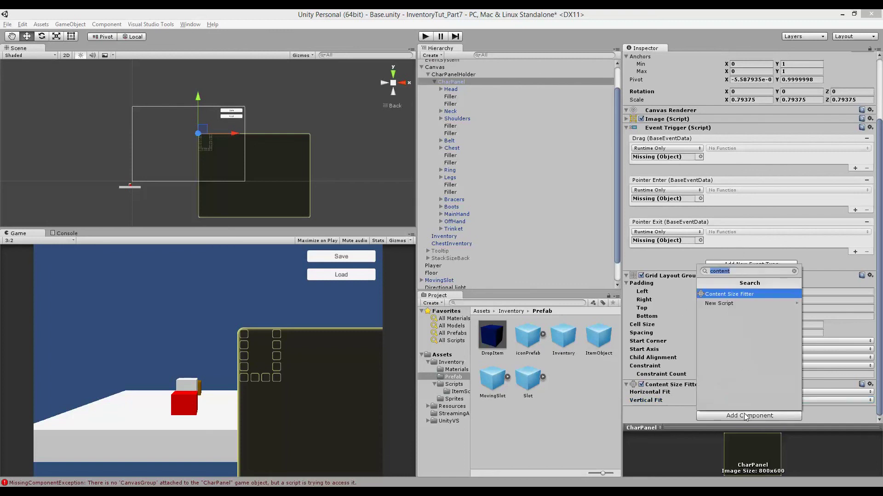
type("layou")
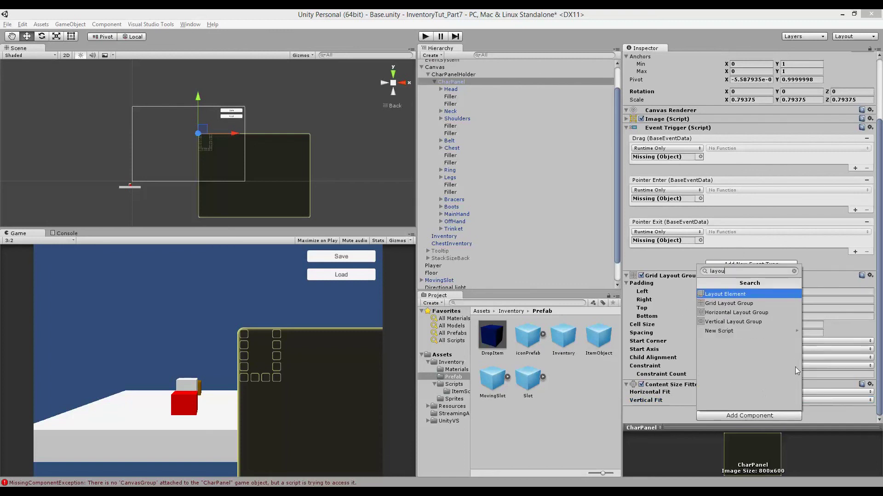
left_click(757, 296)
scroll(735, 345, "down", 3)
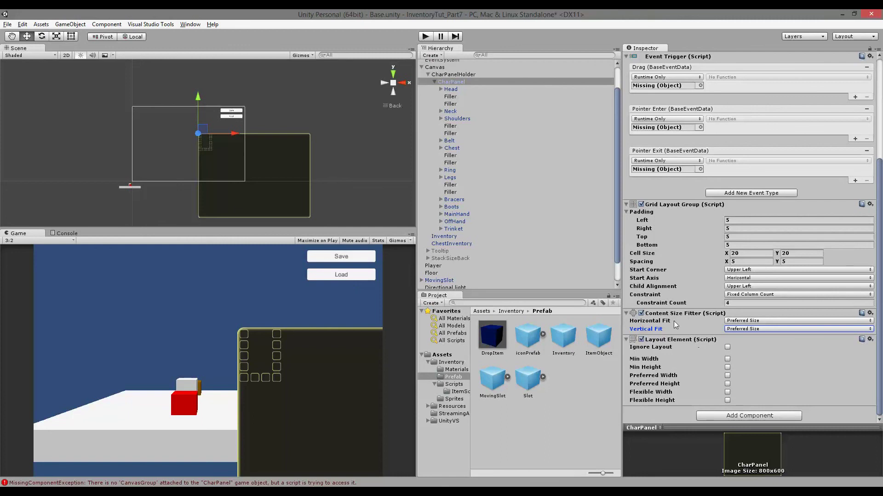
Step: Enable Preferred Width and Preferred Height on CharPanel's Layout Element and set both to 0
left_click(727, 375)
left_click(727, 384)
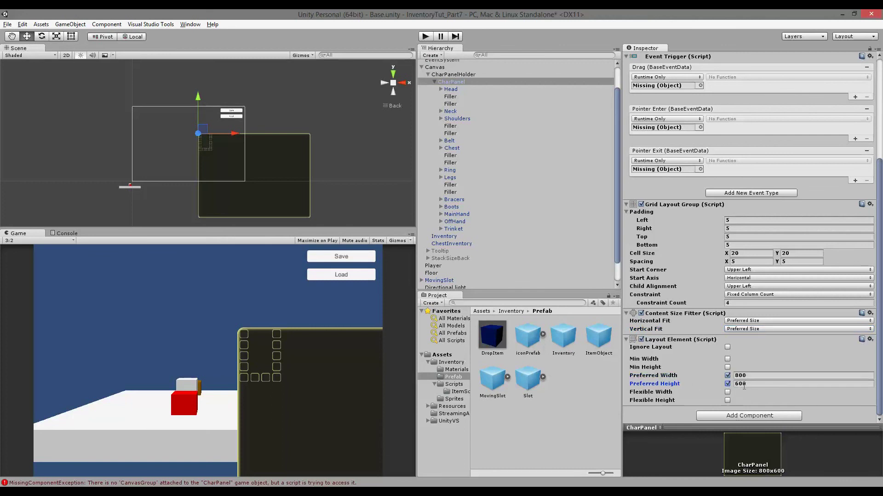
left_click(745, 376)
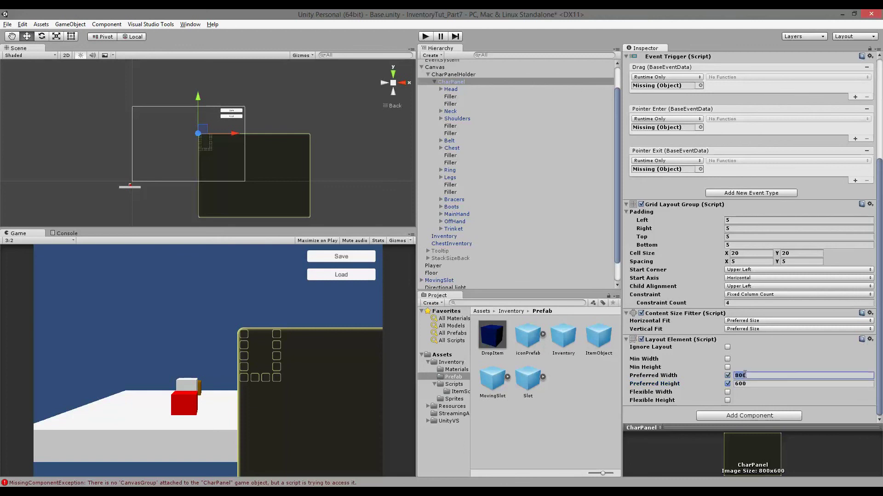
type("0")
key("Tab")
left_click(743, 384)
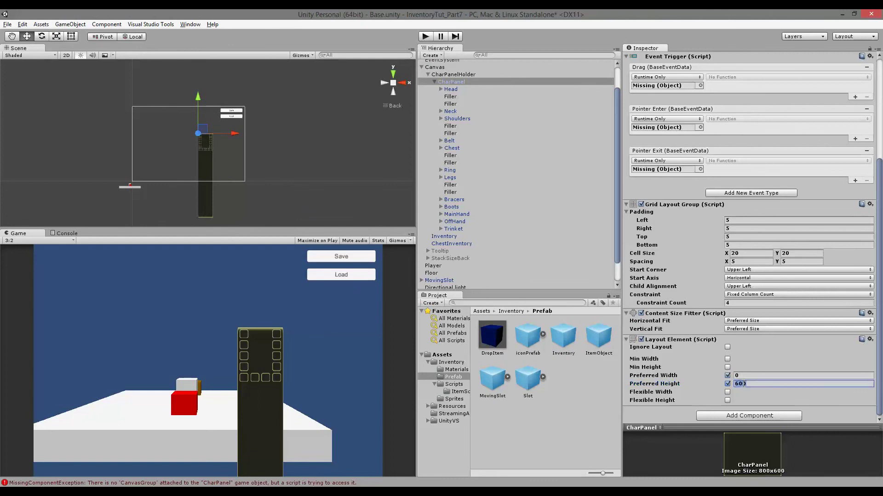
type("0")
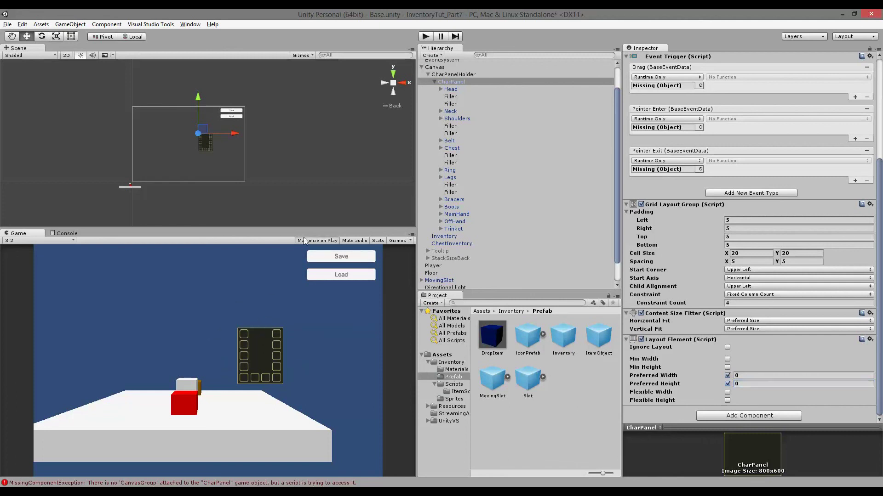
Step: Examine up close in the scene how the CharPanel background fits around the slot grid
scroll(206, 136, "up", 2)
scroll(206, 136, "up", 8)
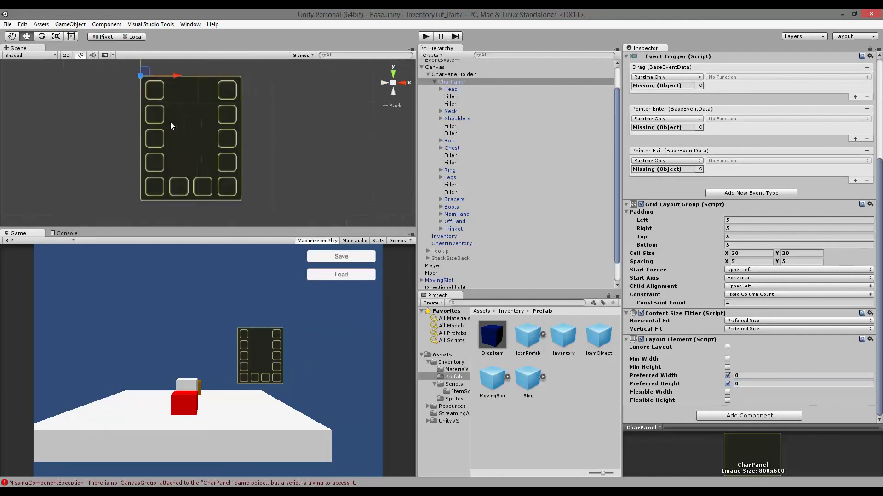
scroll(137, 135, "down", 1)
scroll(214, 183, "down", 1)
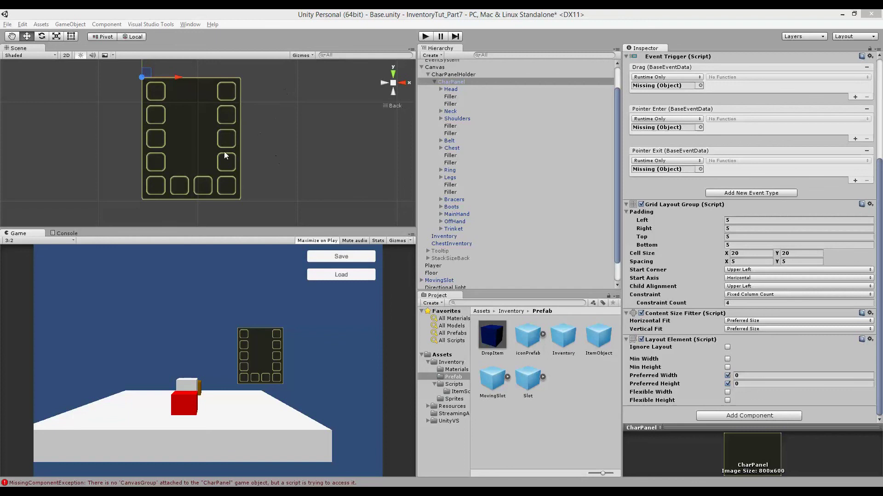
left_click(248, 89)
scroll(284, 123, "down", 2)
scroll(266, 107, "down", 2)
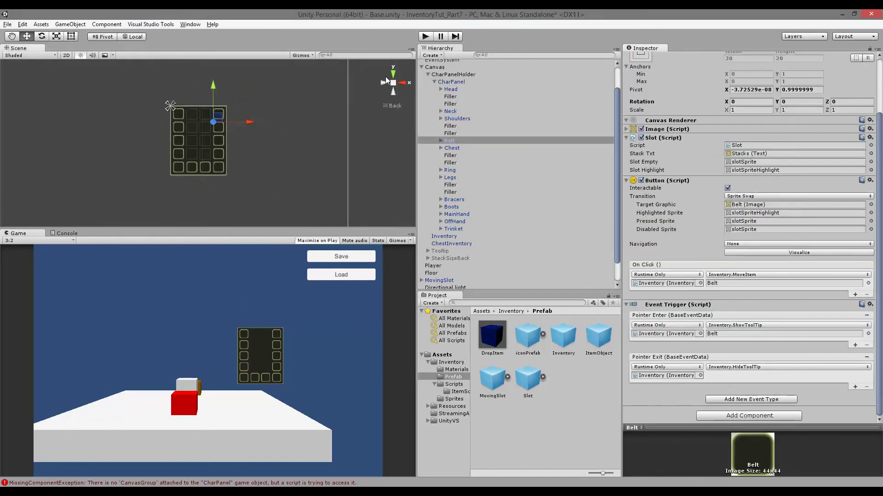
Step: Run the game maximized to check the character panel's slots, and stop it
left_click(424, 36)
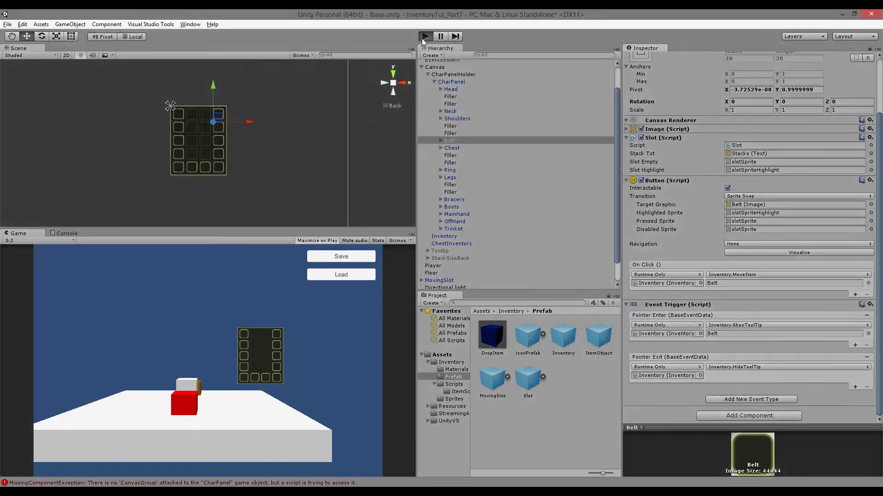
left_click(311, 240)
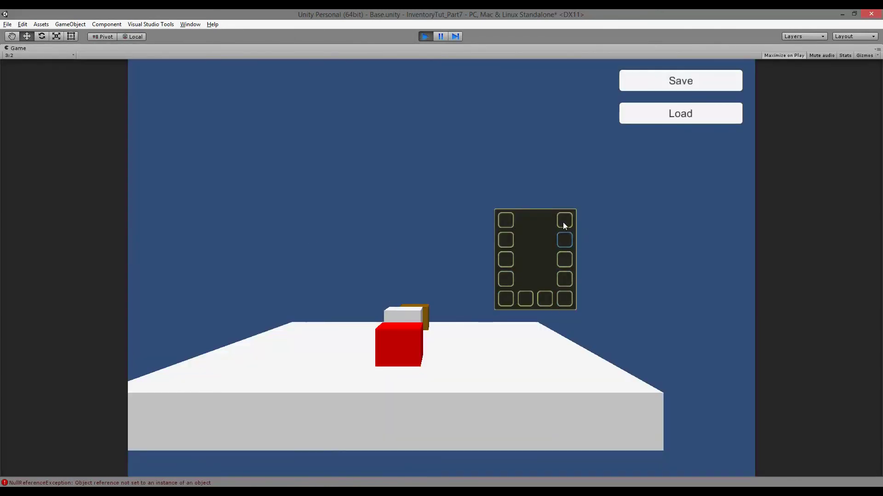
left_click(425, 37)
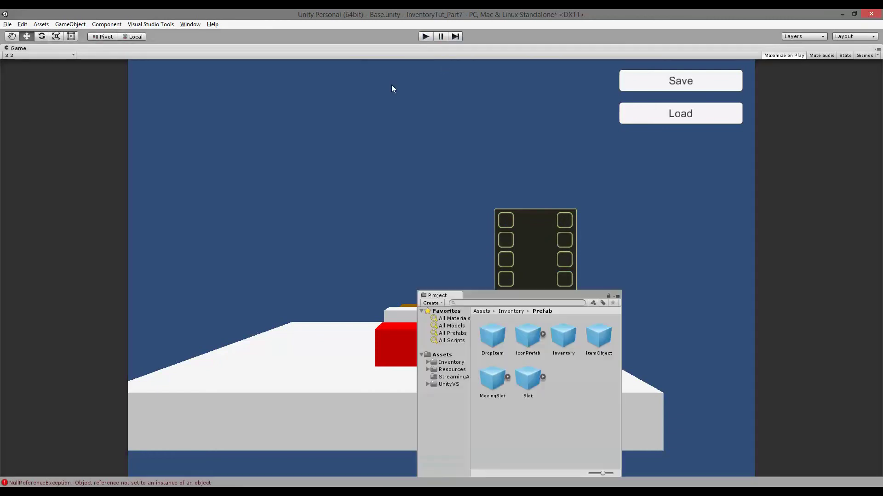